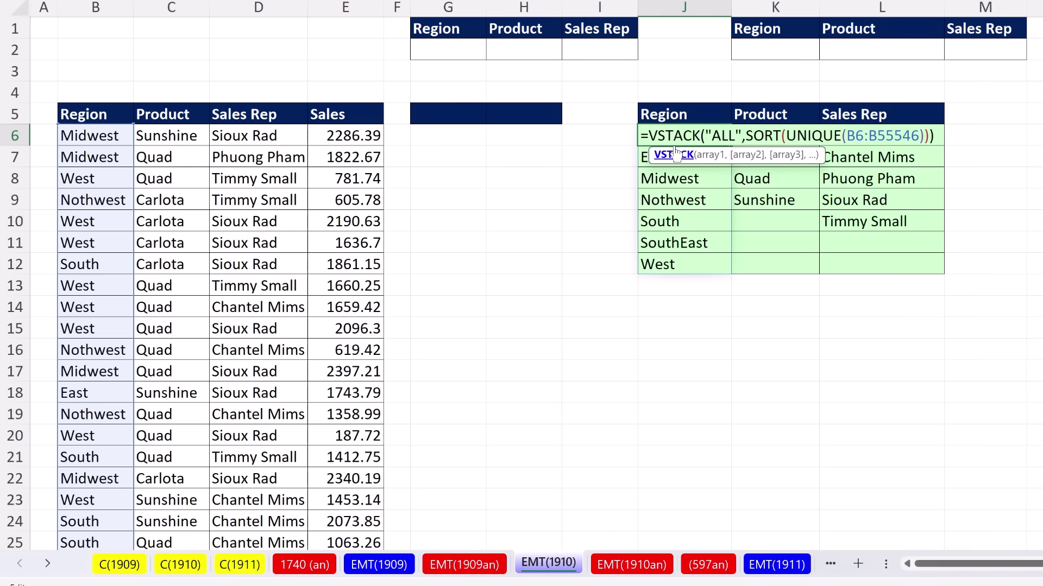
Commit the ALL-first sorted unique Region list formula in J6
{"action": "key", "text": "ctrl+Return"}
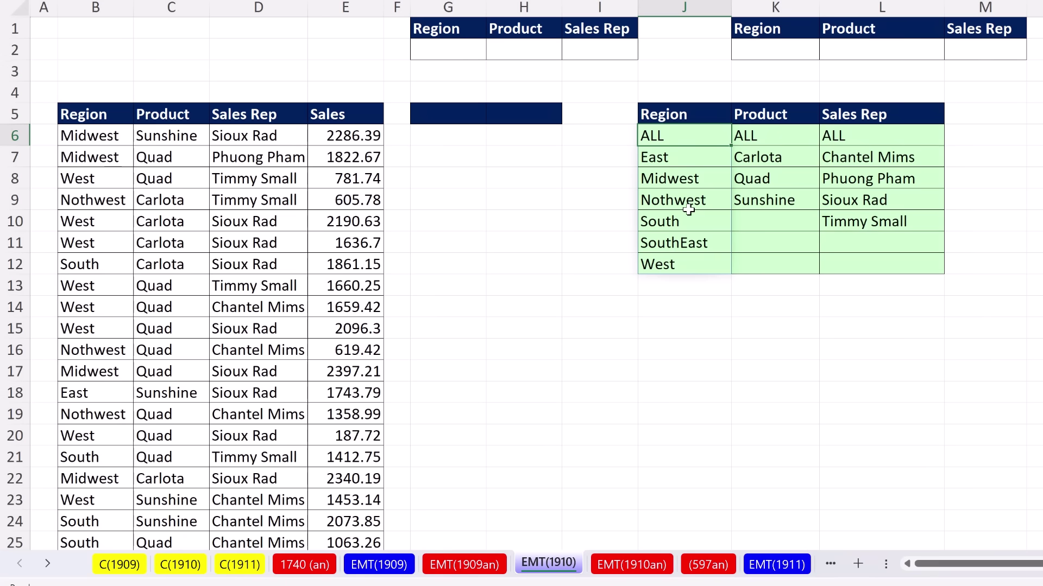
{"action": "left_click", "coordinate": [464, 57]}
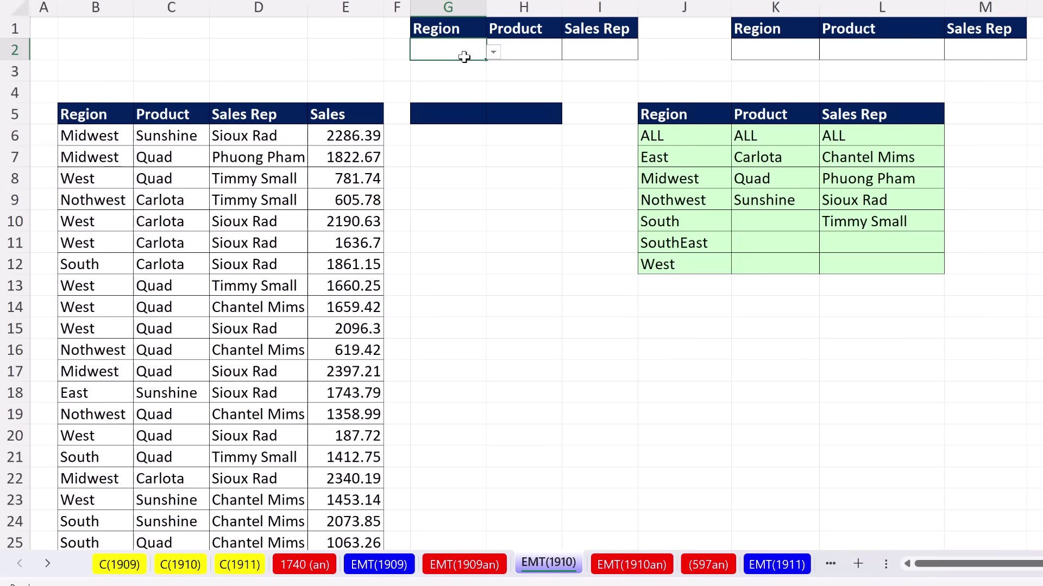
{"action": "left_click", "coordinate": [494, 54]}
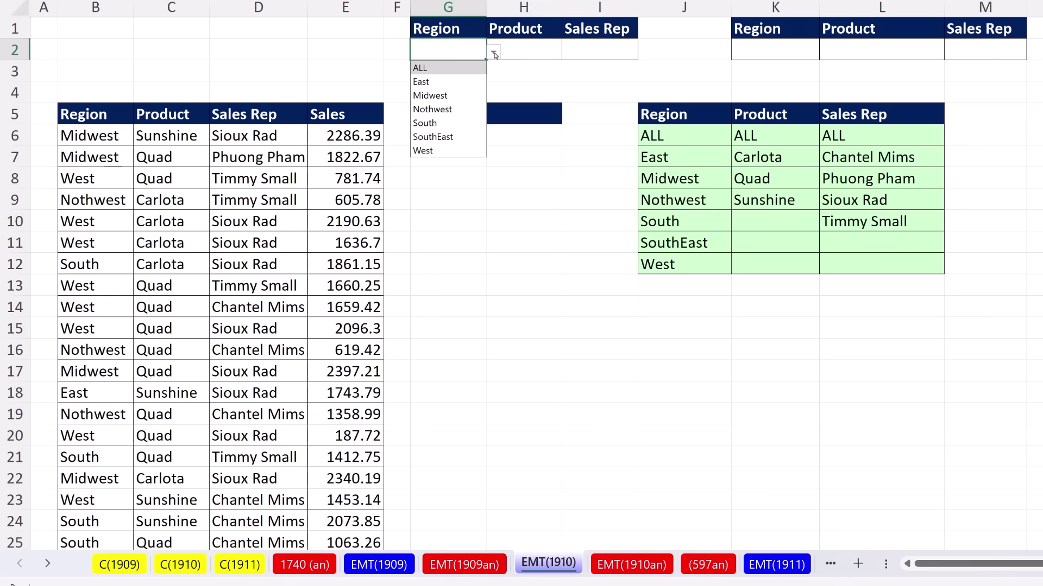
{"action": "left_click", "coordinate": [430, 95]}
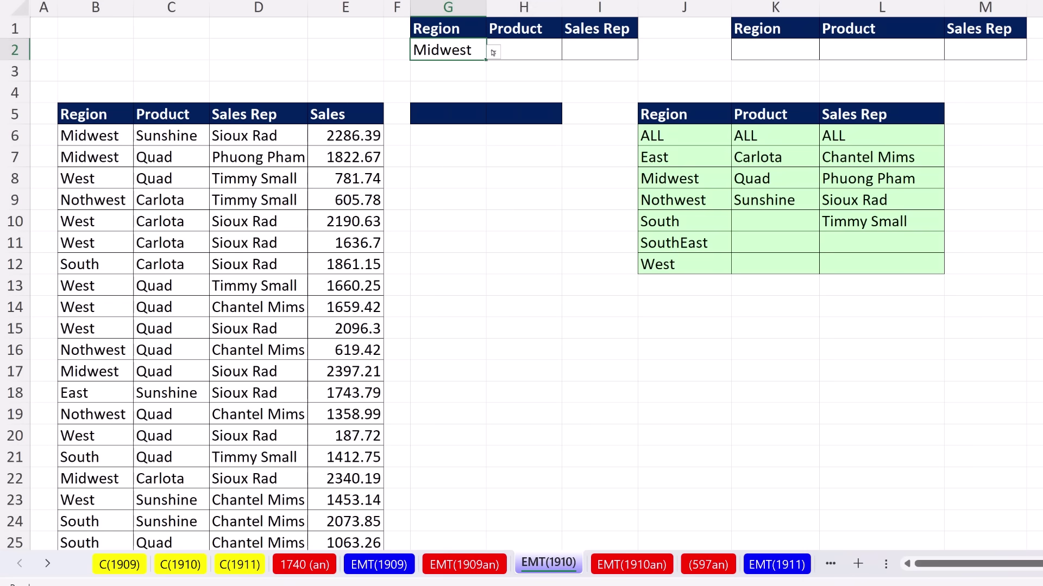
{"action": "left_click", "coordinate": [495, 52]}
{"action": "left_click", "coordinate": [454, 70]}
{"action": "left_click", "coordinate": [524, 49]}
{"action": "left_click", "coordinate": [596, 54]}
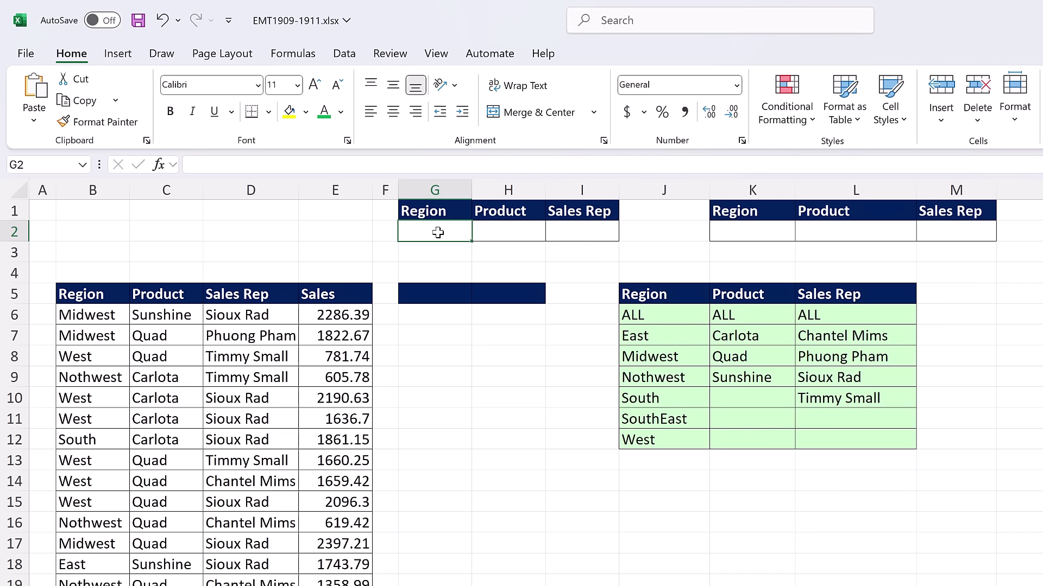
{"action": "left_click", "coordinate": [344, 53]}
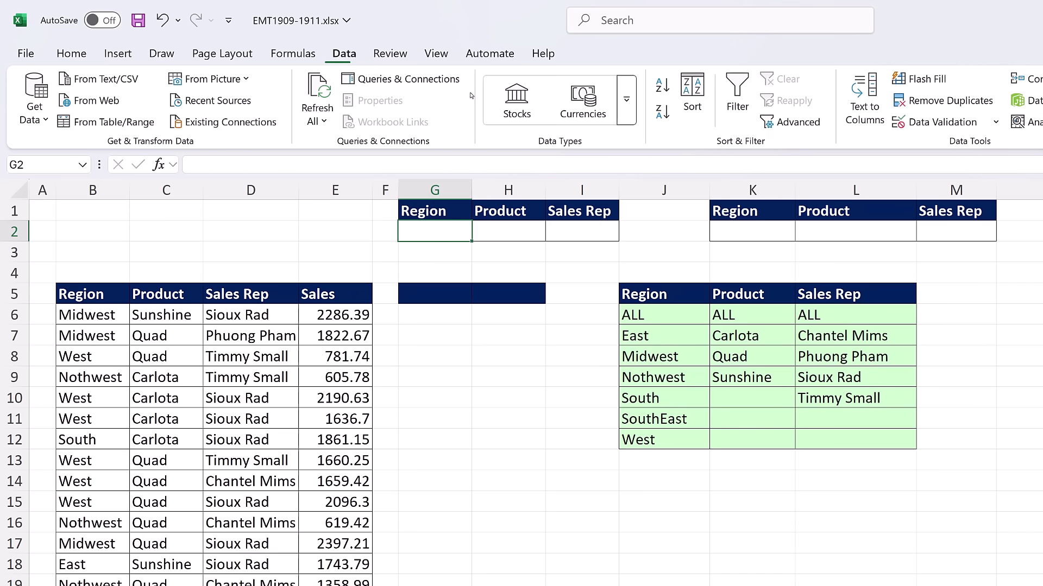
{"action": "left_click", "coordinate": [944, 122]}
{"action": "left_click_drag", "start_coordinate": [467, 283], "coordinate": [421, 269]}
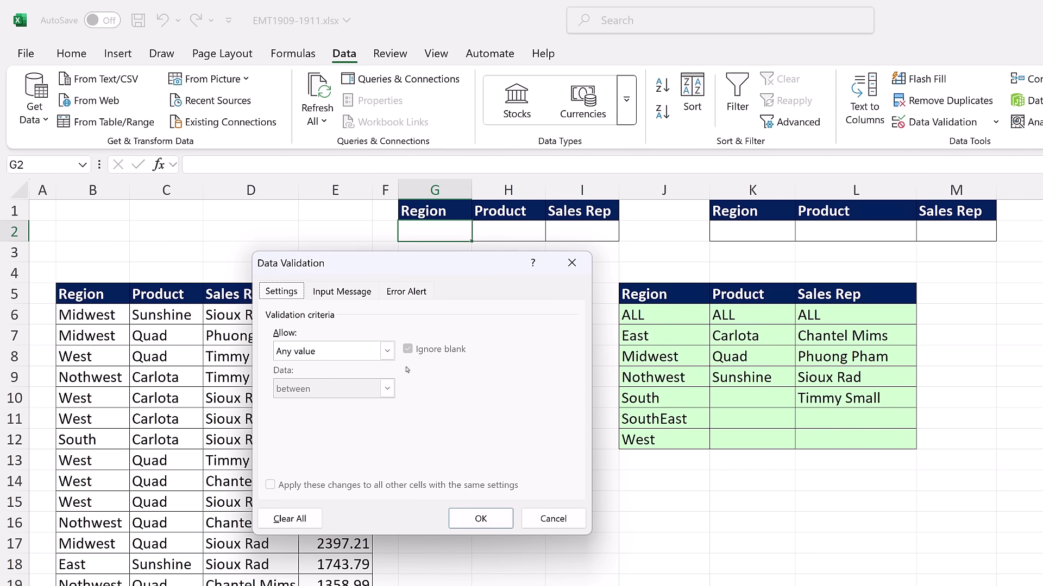
{"action": "left_click", "coordinate": [386, 353]}
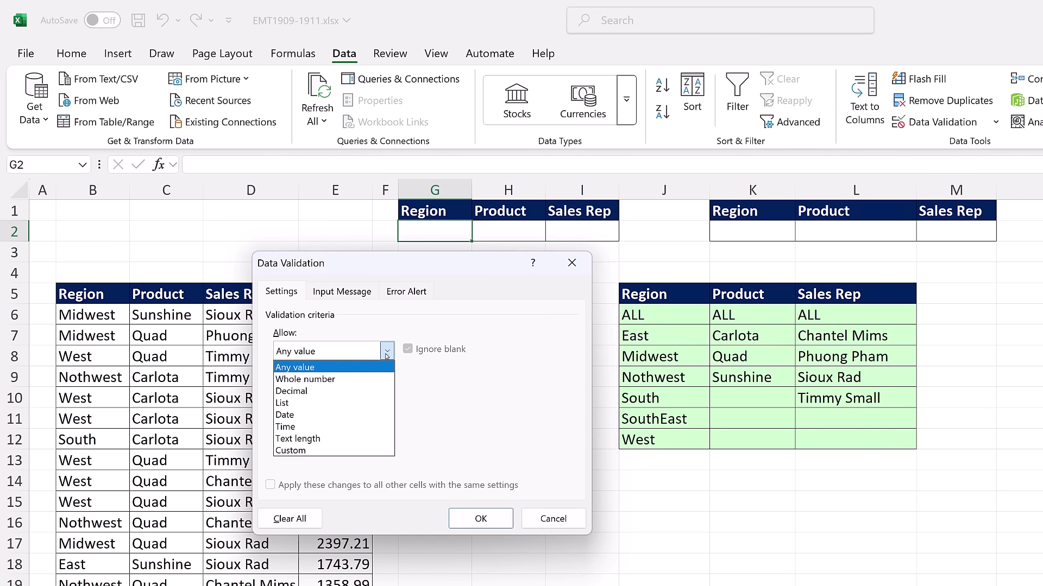
{"action": "left_click", "coordinate": [301, 405]}
{"action": "left_click", "coordinate": [351, 425]}
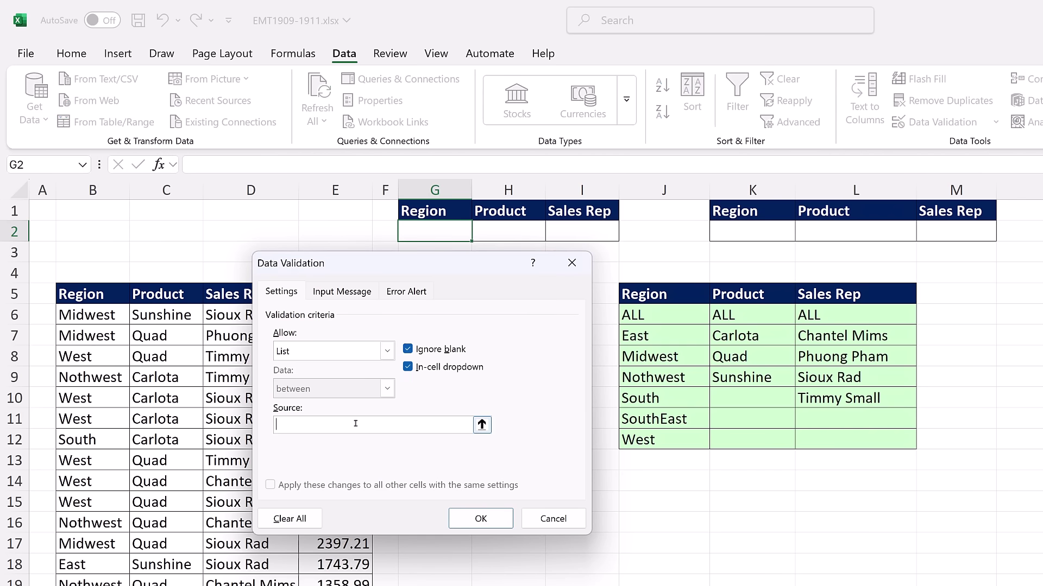
{"action": "left_click_drag", "start_coordinate": [644, 314], "coordinate": [662, 444]}
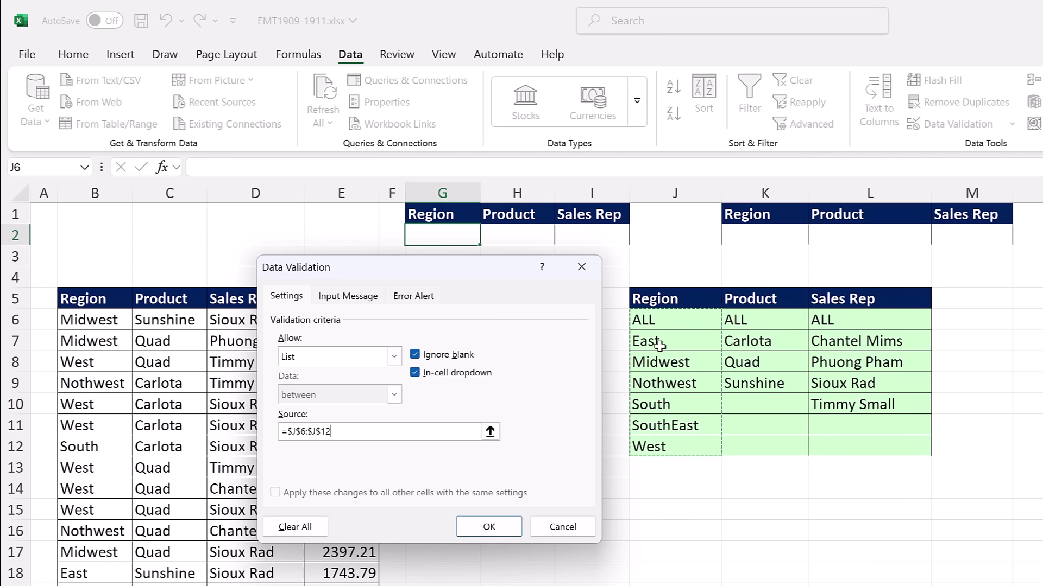
{"action": "key", "text": "Escape"}
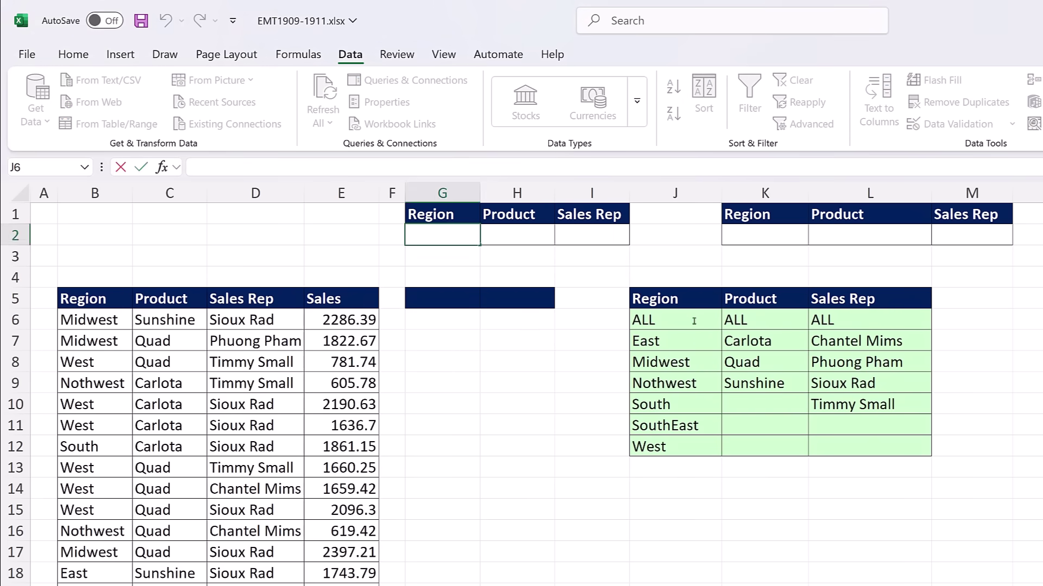
{"action": "left_click", "coordinate": [694, 320]}
{"action": "key", "text": "F2"}
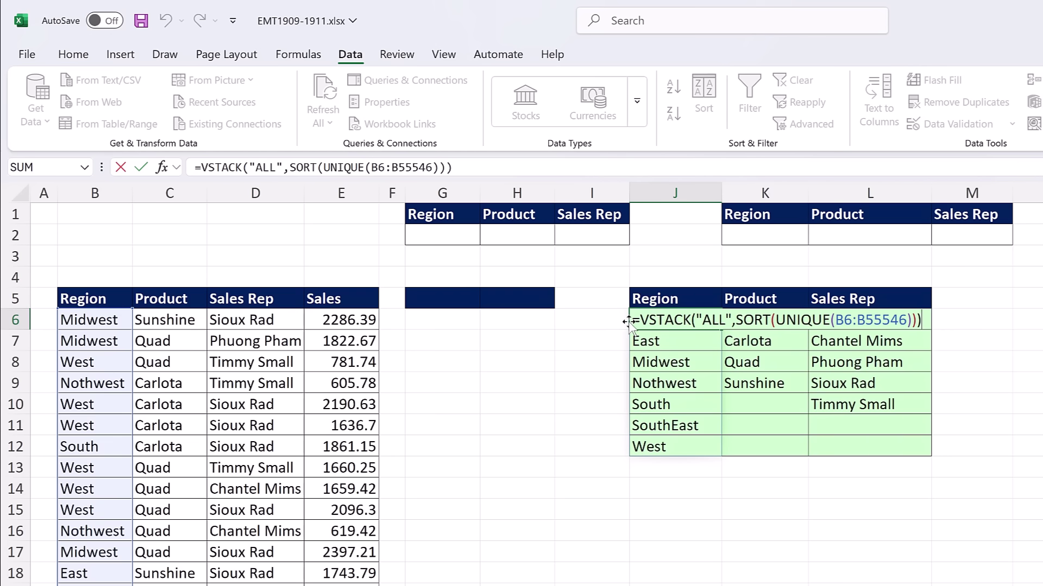
{"action": "key", "text": "ctrl+Return"}
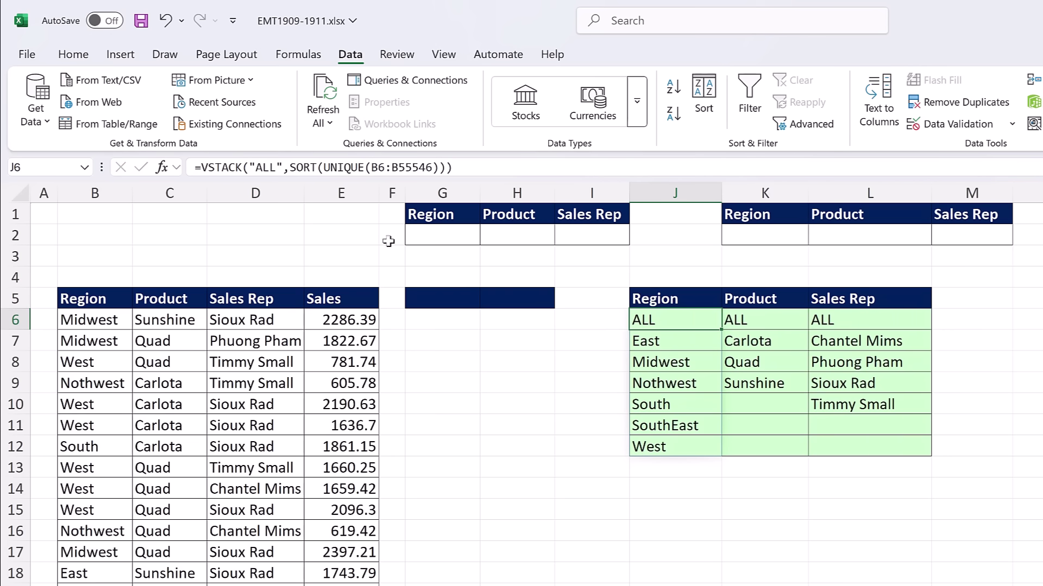
{"action": "left_click", "coordinate": [661, 343]}
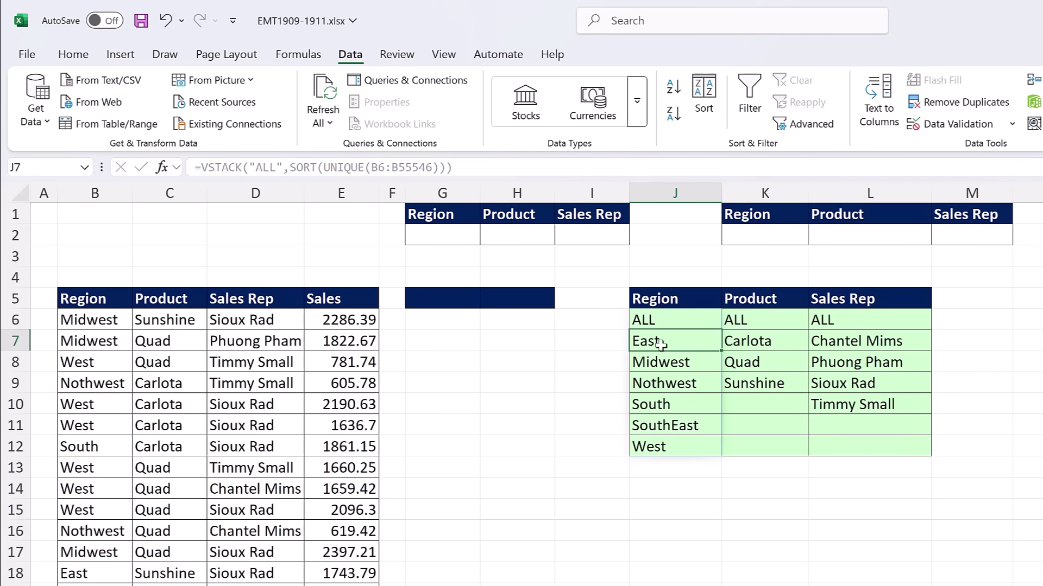
{"action": "left_click", "coordinate": [668, 362]}
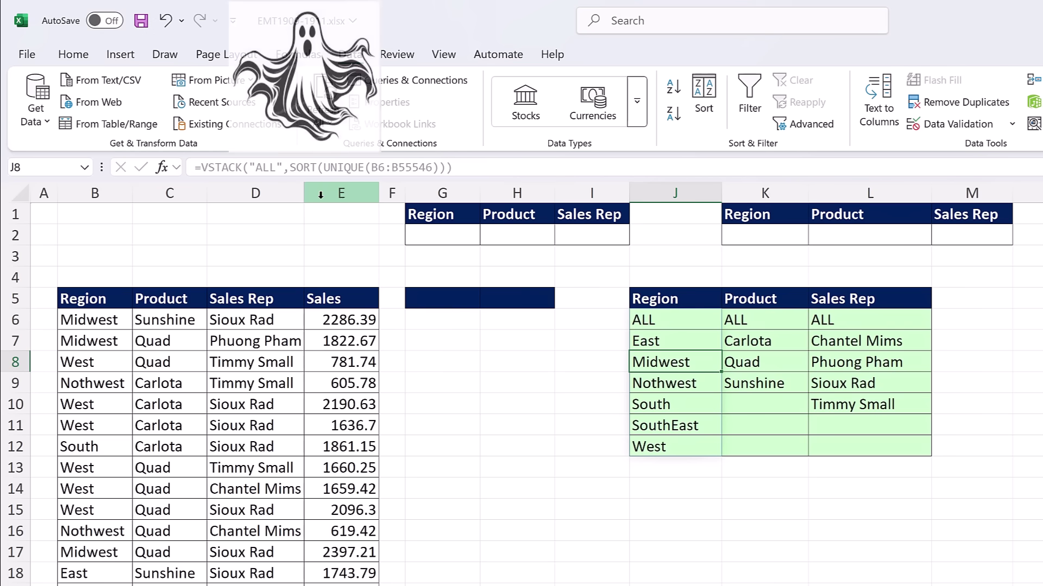
{"action": "key", "text": "F2"}
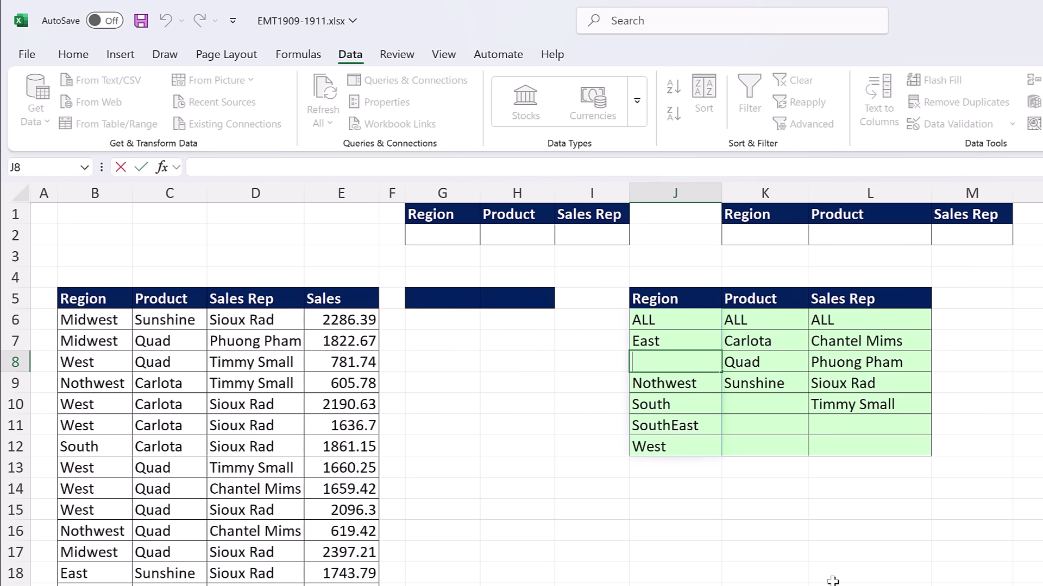
{"action": "key", "text": "Escape"}
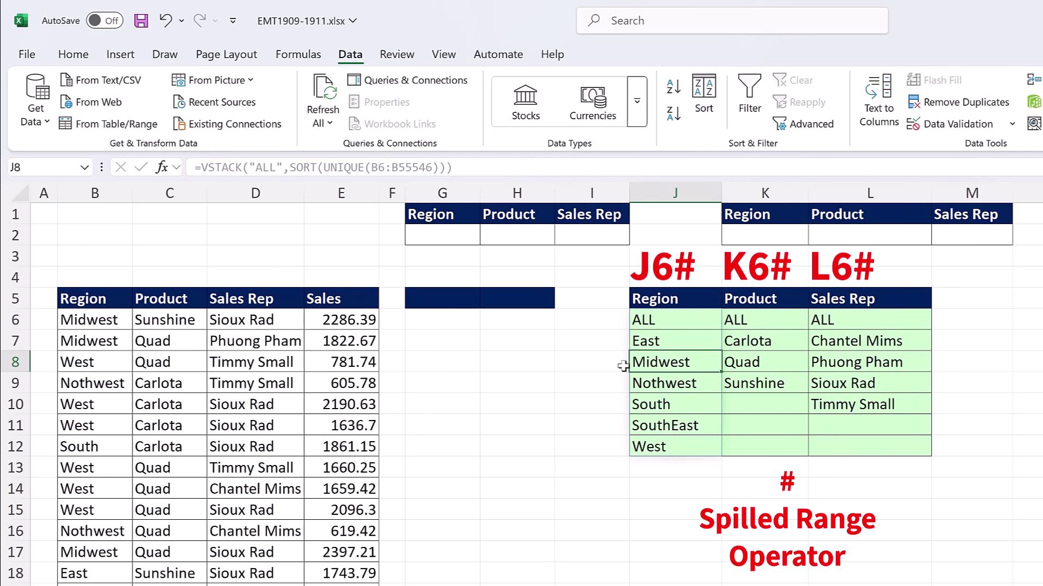
Give G2 a List validation rule whose source is the spilled range =J6#
{"action": "left_click", "coordinate": [447, 238]}
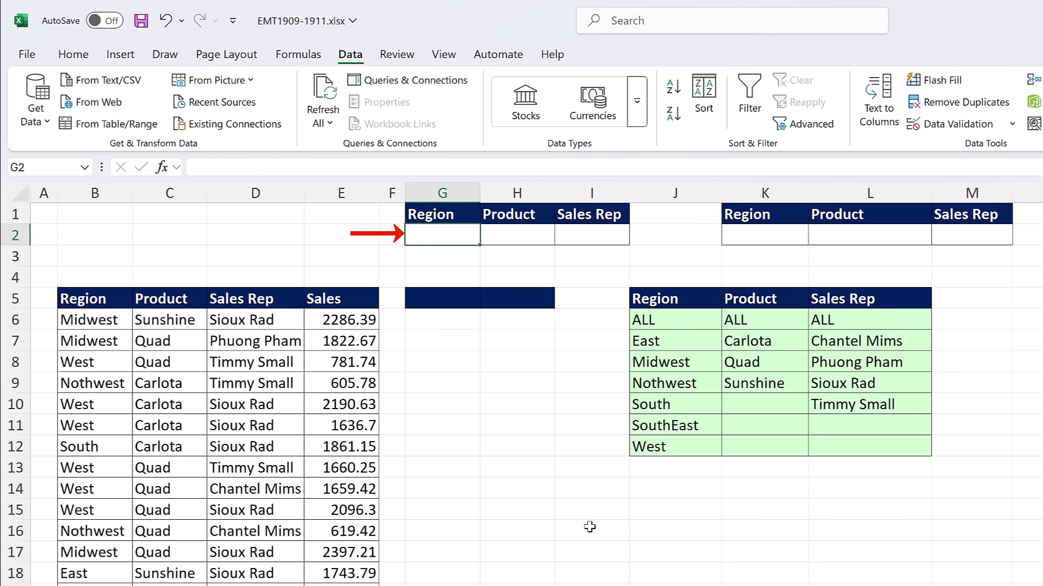
{"action": "key", "text": "alt"}
{"action": "key", "text": "d"}
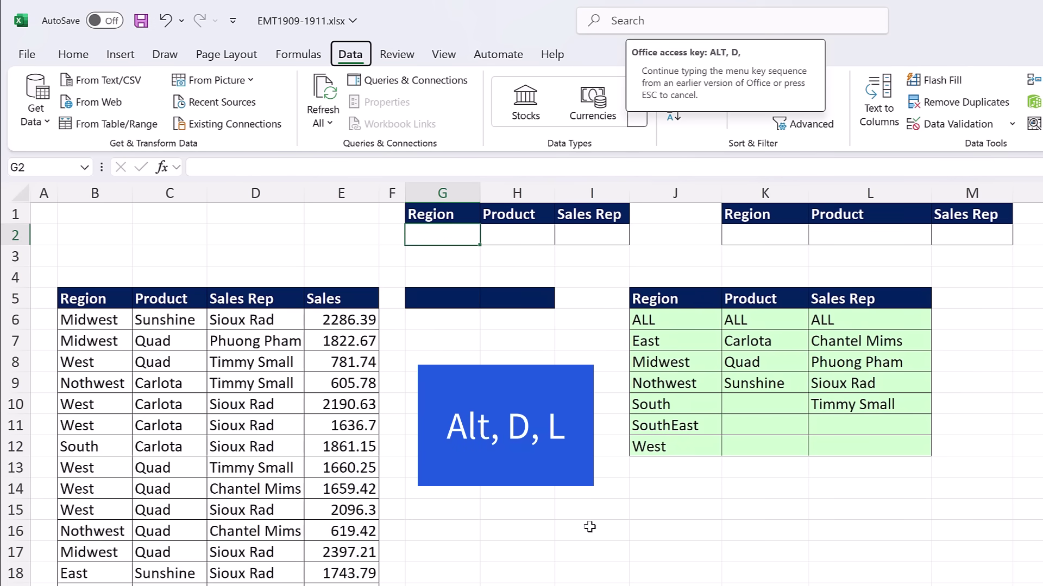
{"action": "key", "text": "l"}
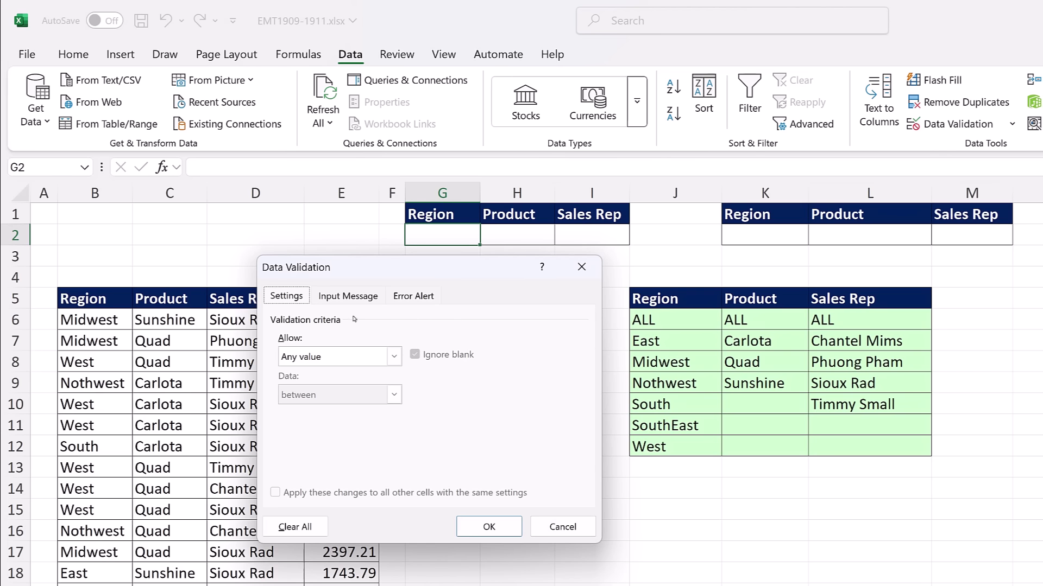
{"action": "key", "text": "Tab"}
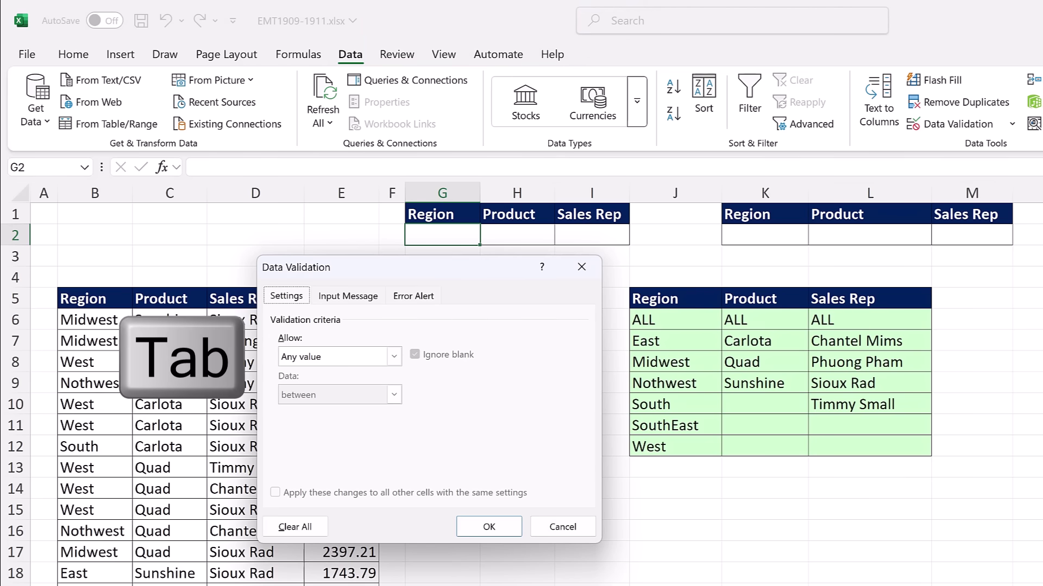
{"action": "key", "text": "Tab"}
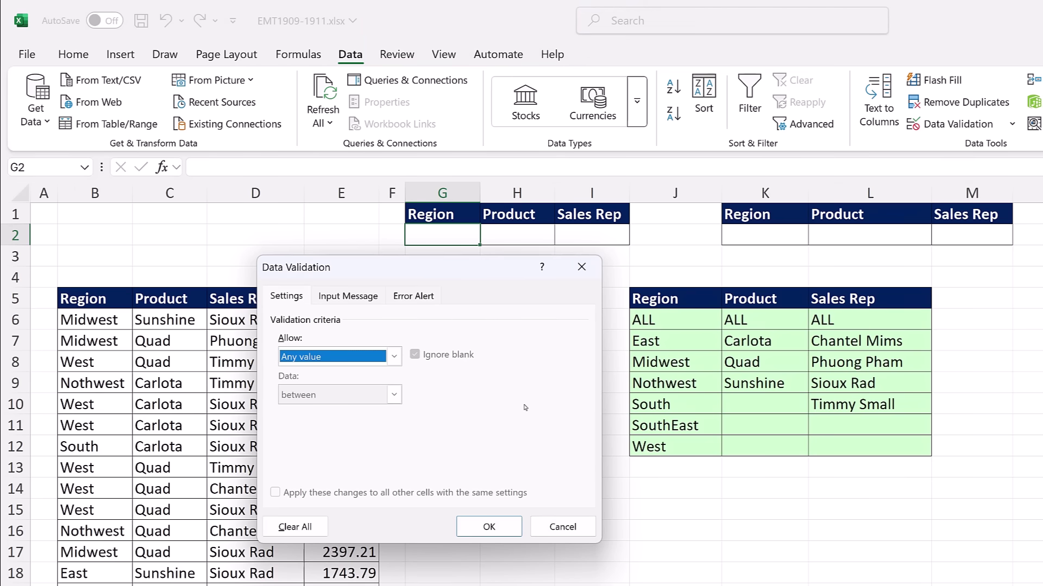
{"action": "key", "text": "l"}
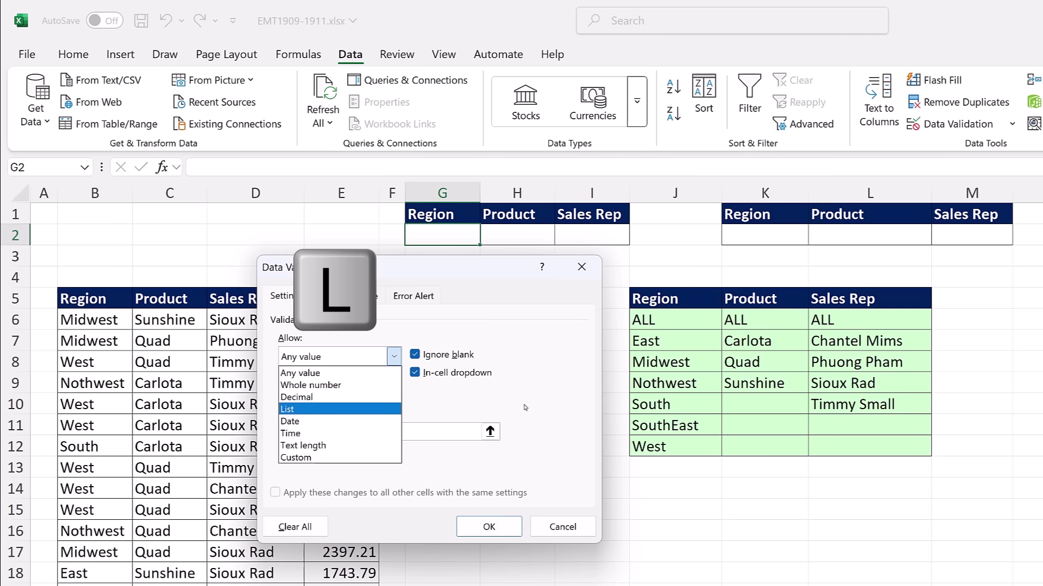
{"action": "key", "text": "Tab"}
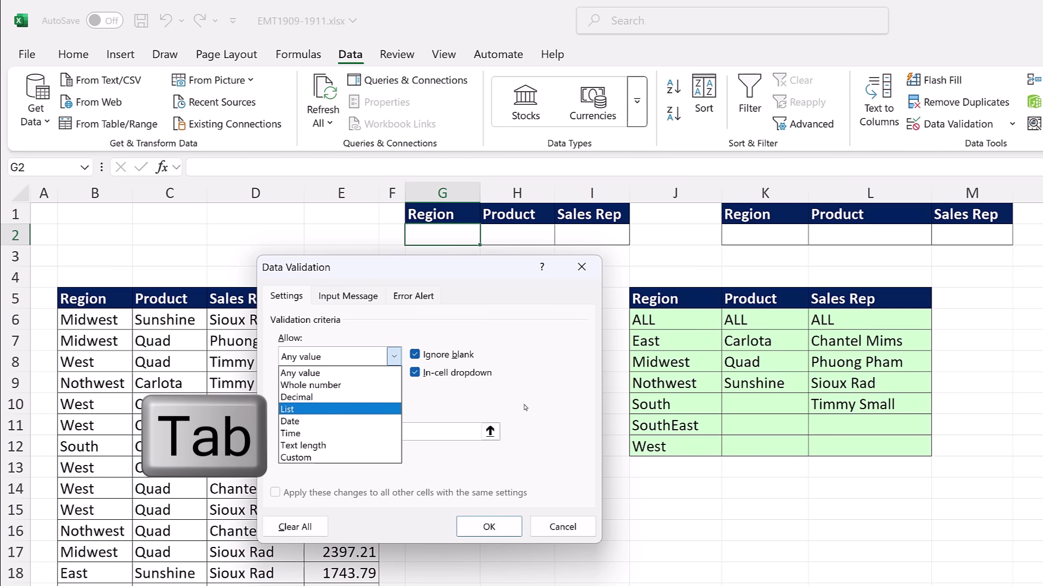
{"action": "left_click", "coordinate": [658, 318]}
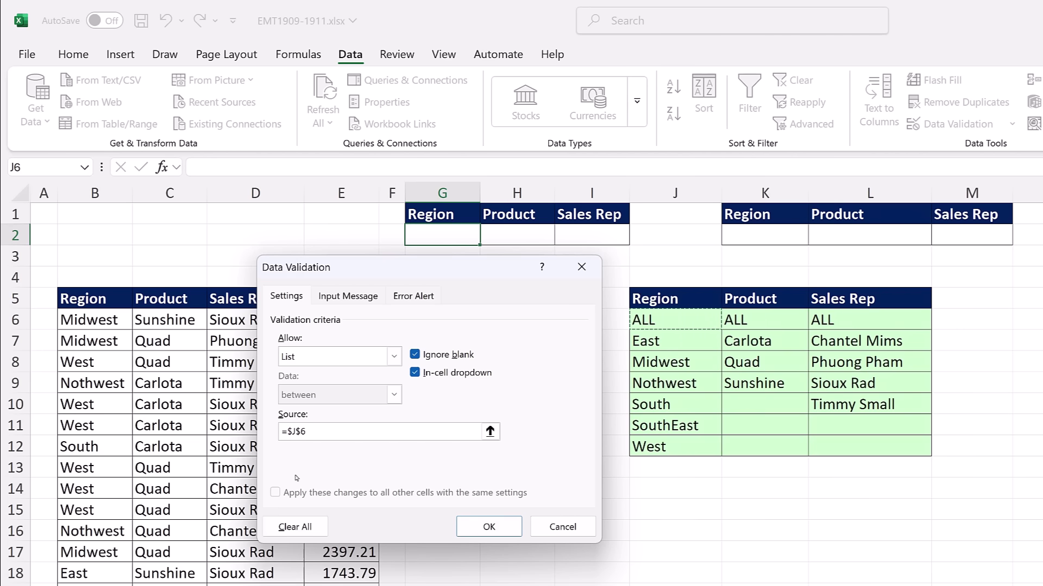
{"action": "key", "text": "F4"}
{"action": "key", "text": "F4"}
{"action": "key", "text": "F4"}
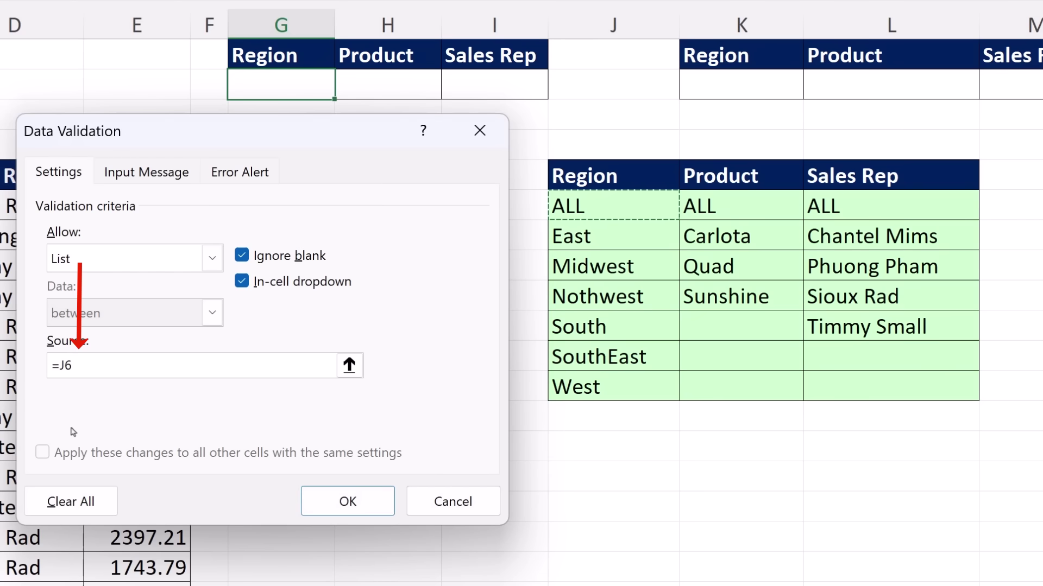
{"action": "type", "text": "#"}
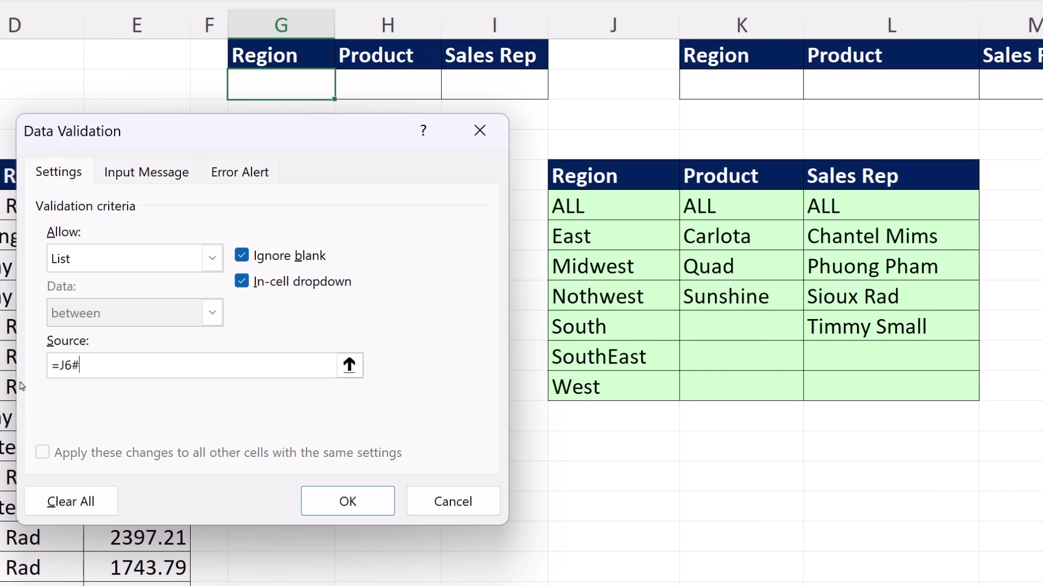
Confirm G2's list rule and copy it across to H2 and I2
{"action": "left_click", "coordinate": [383, 514]}
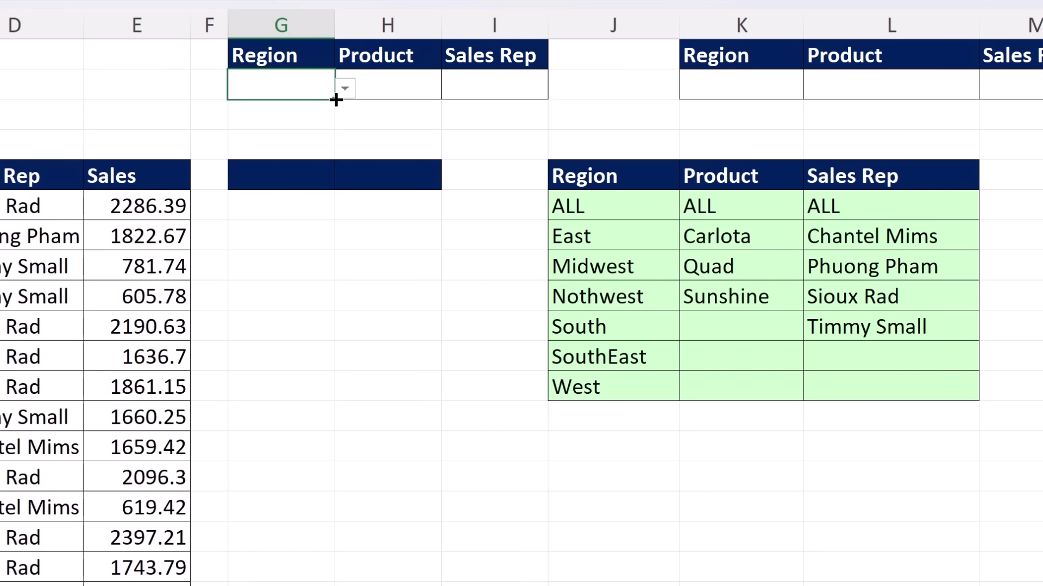
{"action": "left_click_drag", "start_coordinate": [336, 99], "coordinate": [495, 114]}
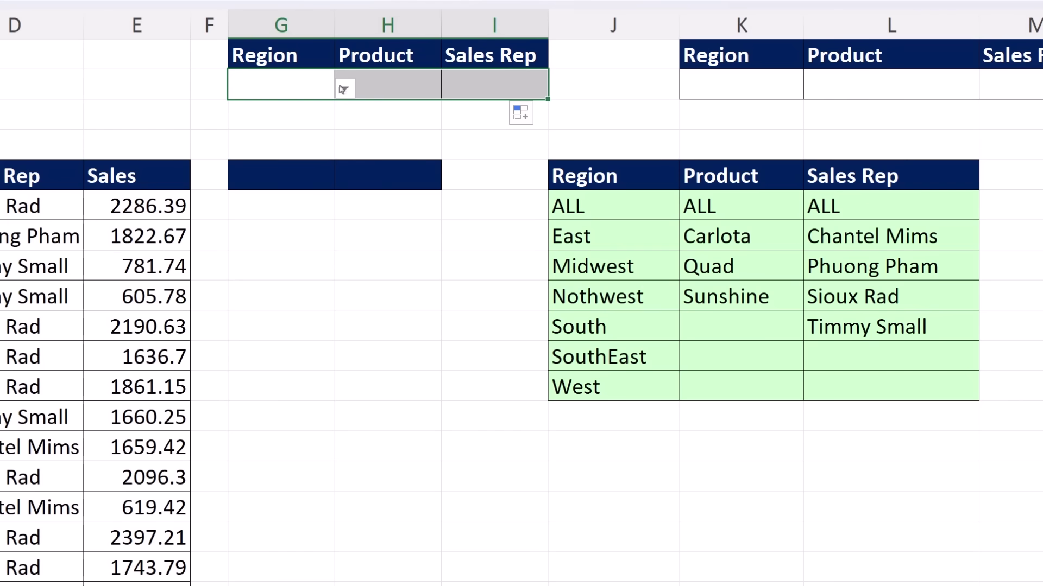
{"action": "left_click", "coordinate": [254, 91]}
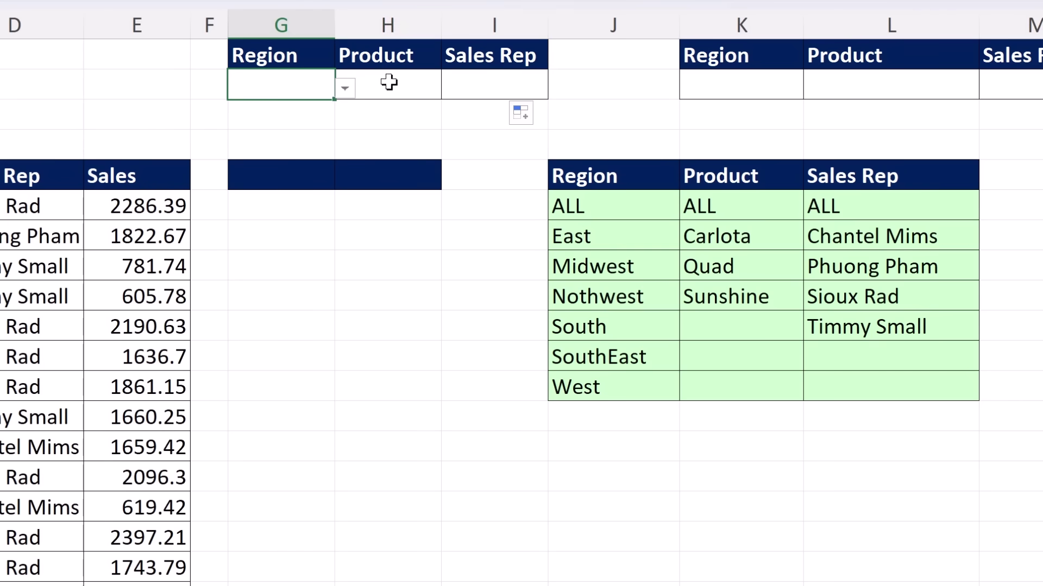
Check the Region, Product and Sales Rep dropdown lists in G2, H2 and I2
{"action": "left_click", "coordinate": [345, 89]}
{"action": "key", "text": "Escape"}
{"action": "left_click", "coordinate": [396, 85]}
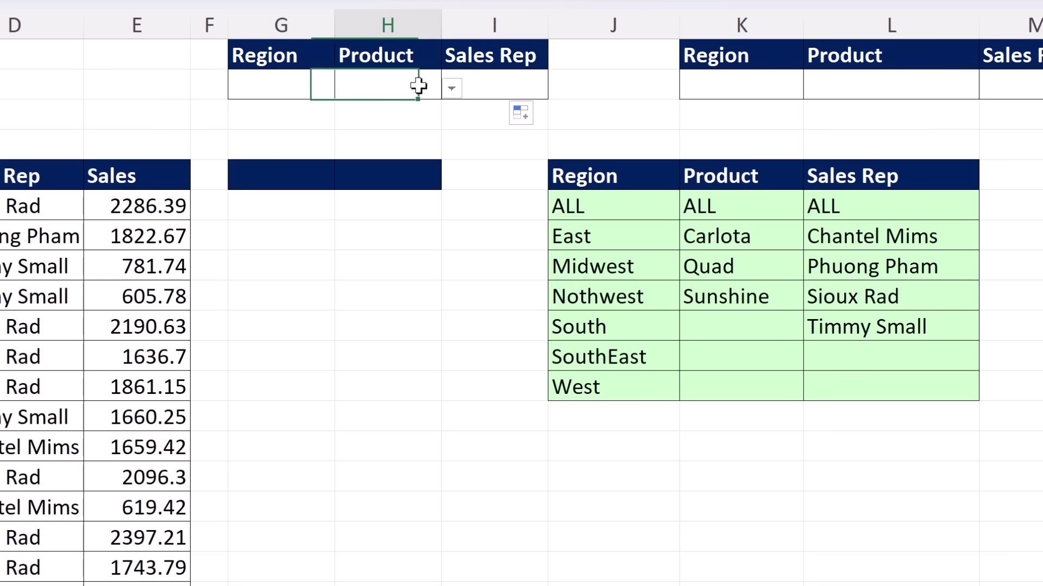
{"action": "left_click", "coordinate": [451, 88]}
{"action": "key", "text": "Escape"}
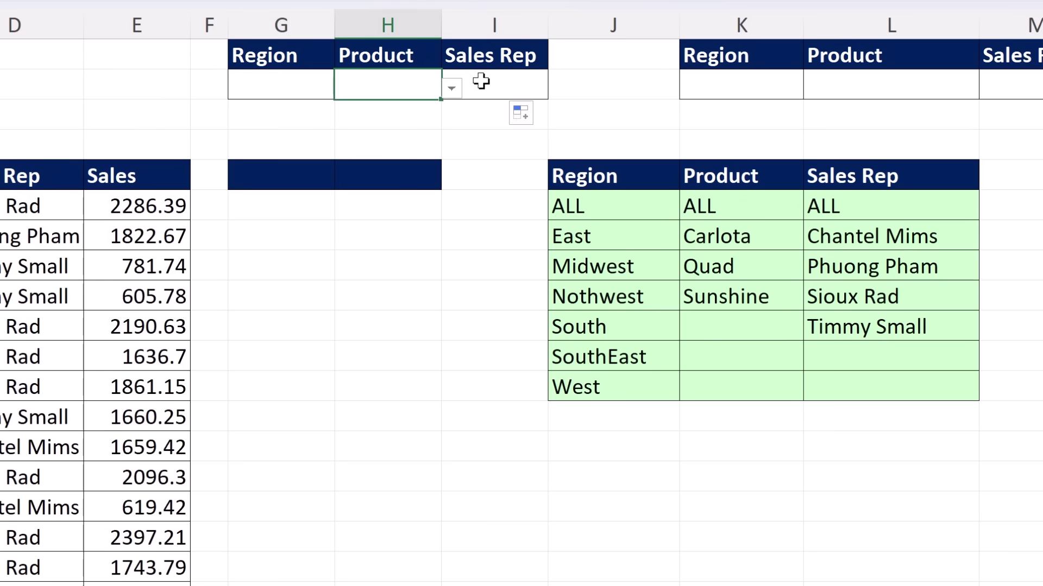
{"action": "left_click", "coordinate": [481, 81]}
{"action": "left_click", "coordinate": [558, 90]}
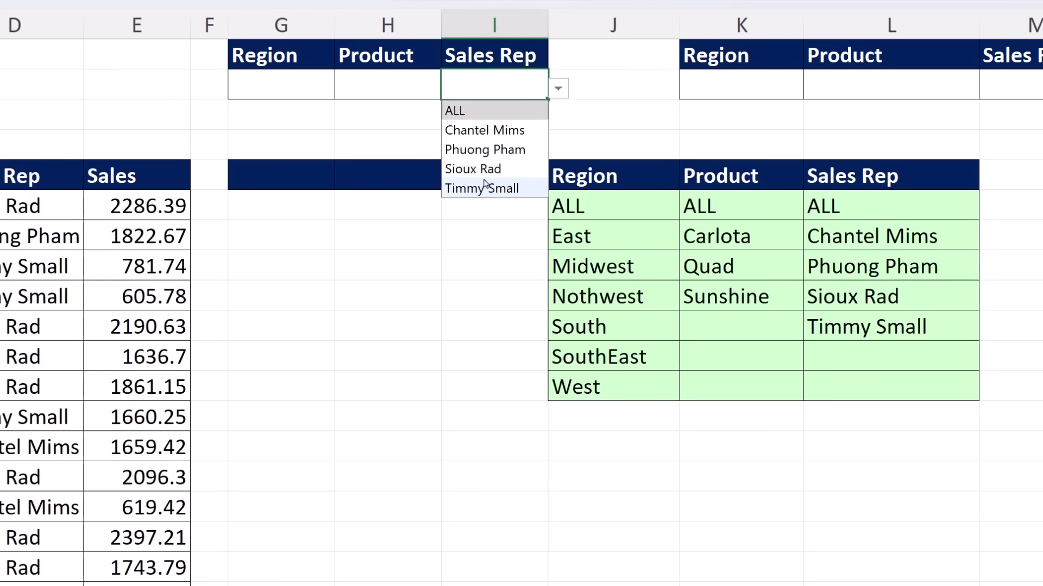
{"action": "key", "text": "Escape"}
{"action": "left_click", "coordinate": [388, 326]}
{"action": "left_click", "coordinate": [0, 263]}
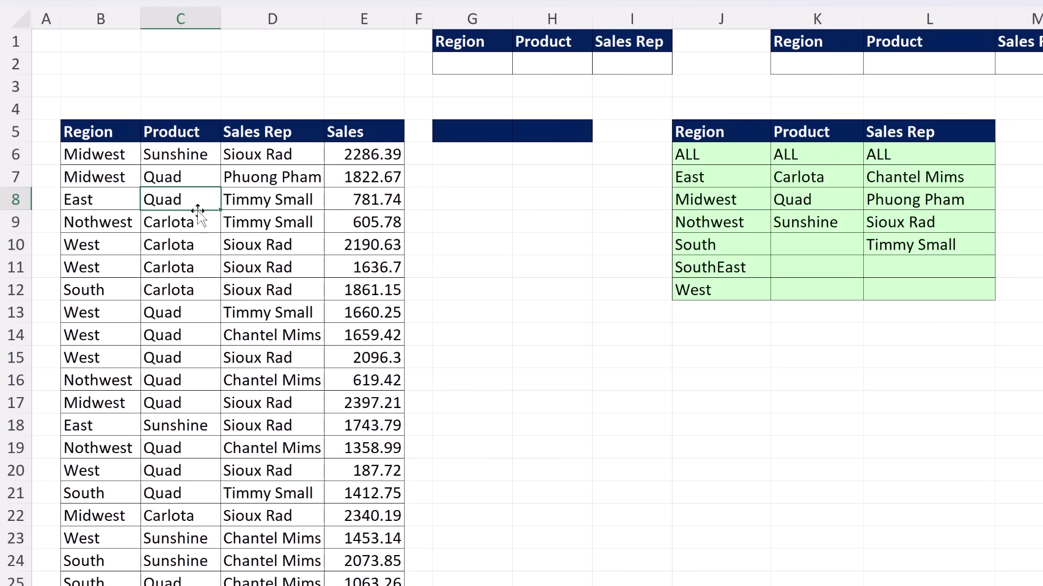
{"action": "type", "text": "w"}
{"action": "key", "text": "Return"}
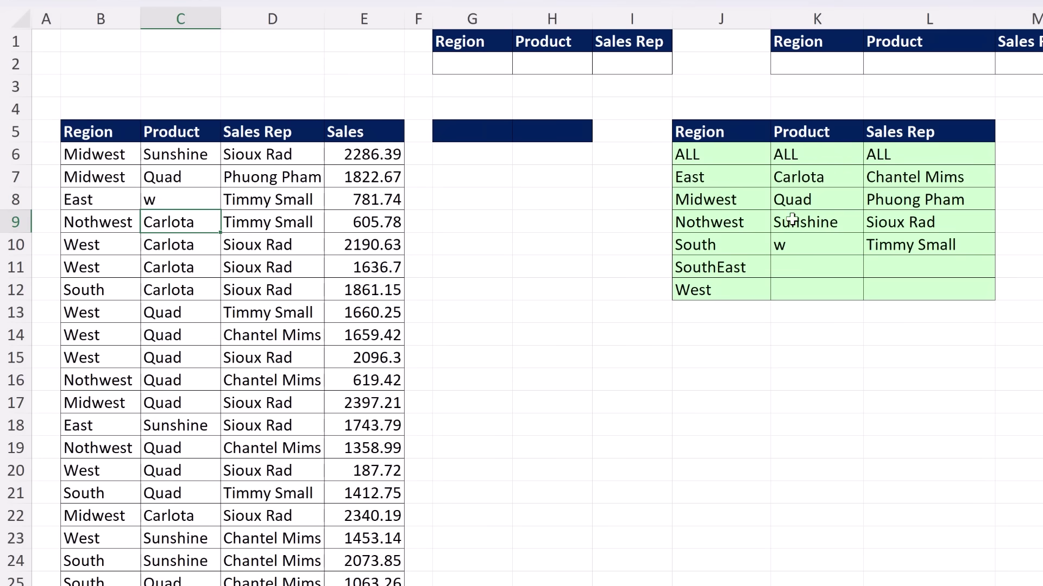
{"action": "left_click", "coordinate": [554, 64]}
{"action": "left_click", "coordinate": [599, 65]}
{"action": "key", "text": "Escape"}
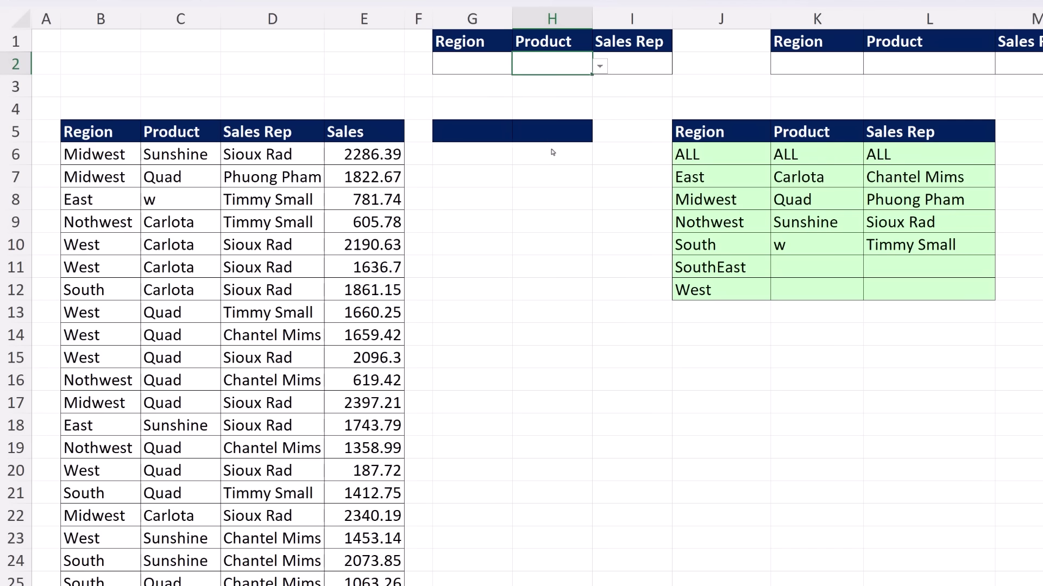
{"action": "key", "text": "ctrl+z"}
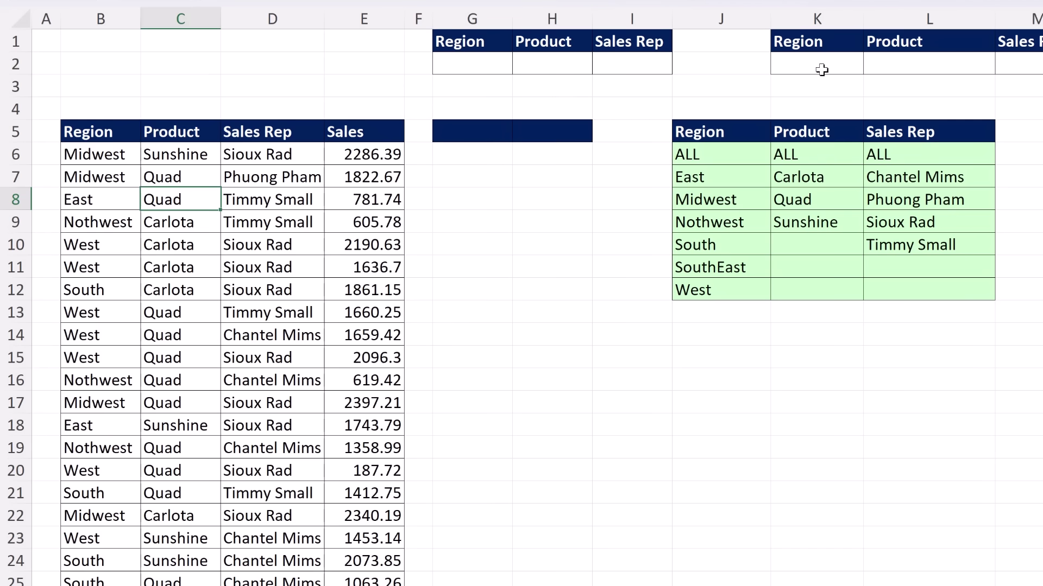
{"action": "double_click", "coordinate": [705, 156]}
{"action": "key", "text": "Escape"}
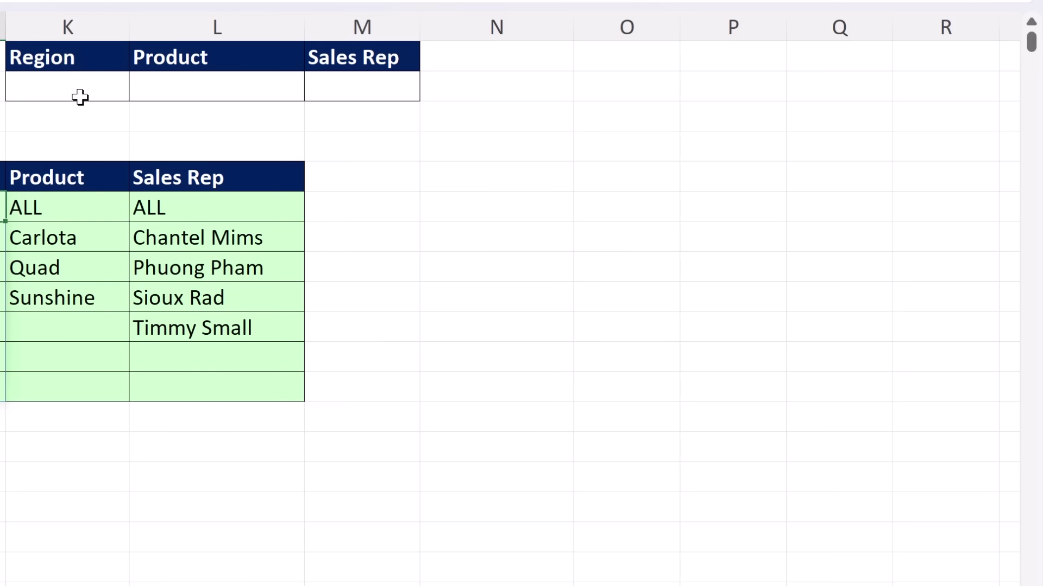
{"action": "left_click", "coordinate": [826, 70]}
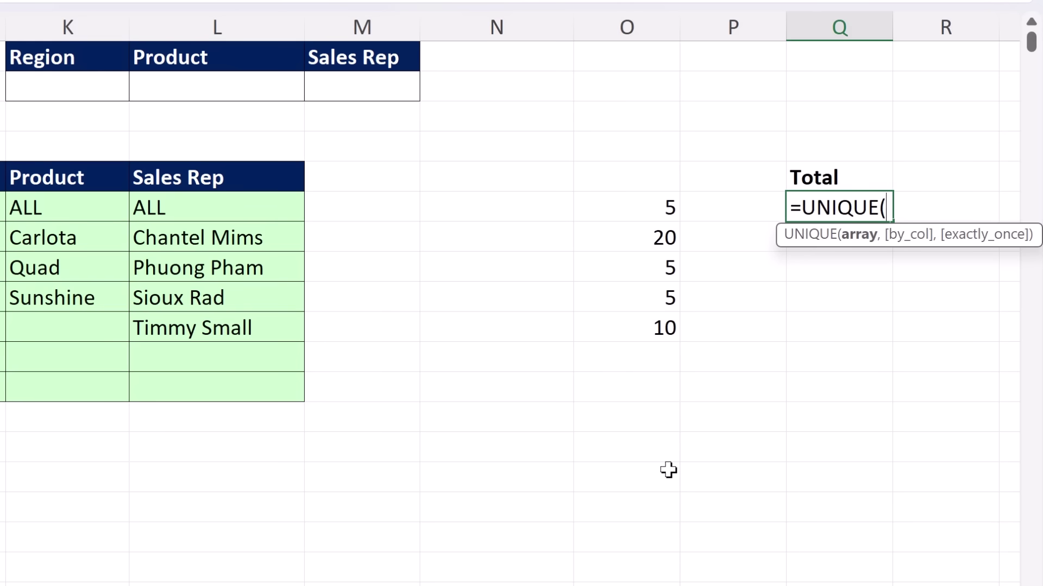
Use O3:O14 as the UNIQUE array, inserting a dot after O3 to trim it
{"action": "left_click_drag", "start_coordinate": [619, 112], "coordinate": [603, 447]}
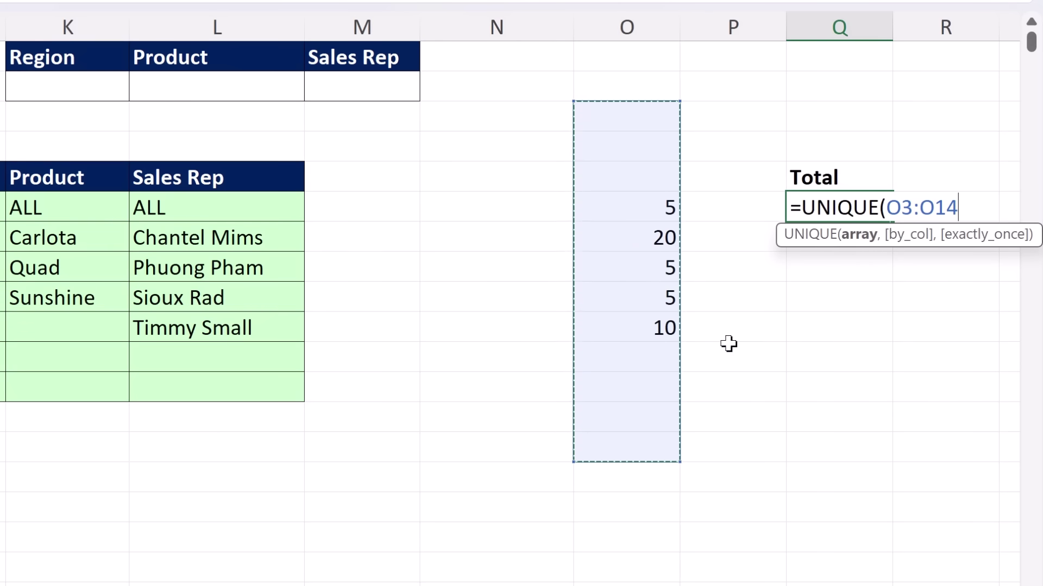
{"action": "left_click", "coordinate": [859, 236]}
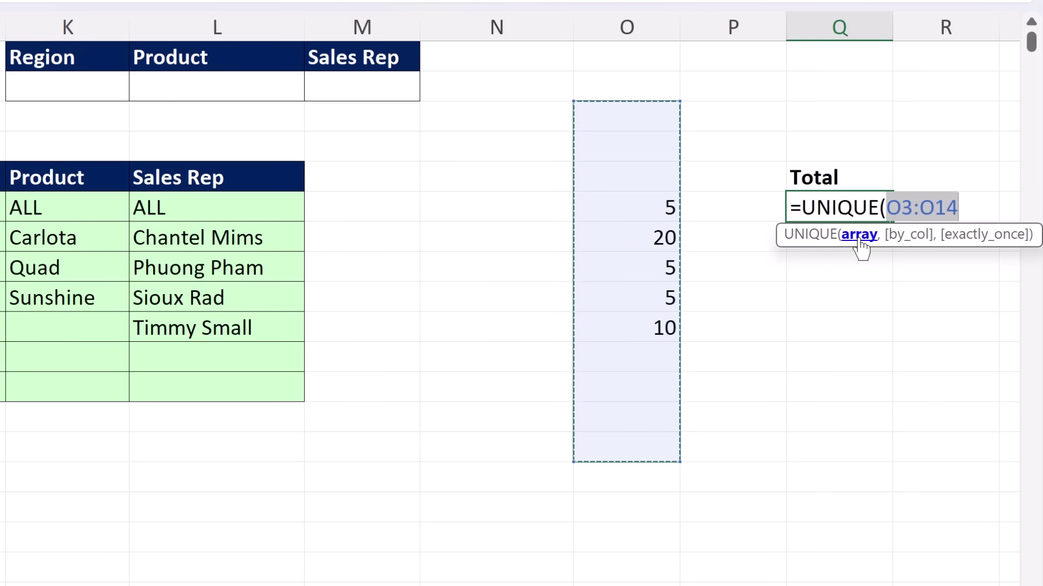
{"action": "left_click", "coordinate": [913, 212]}
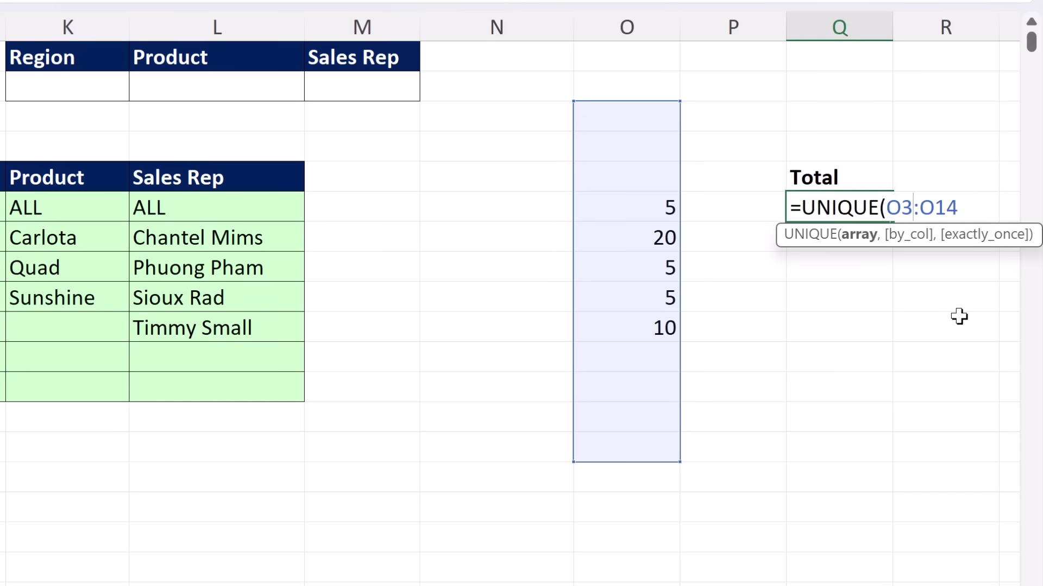
{"action": "type", "text": "."}
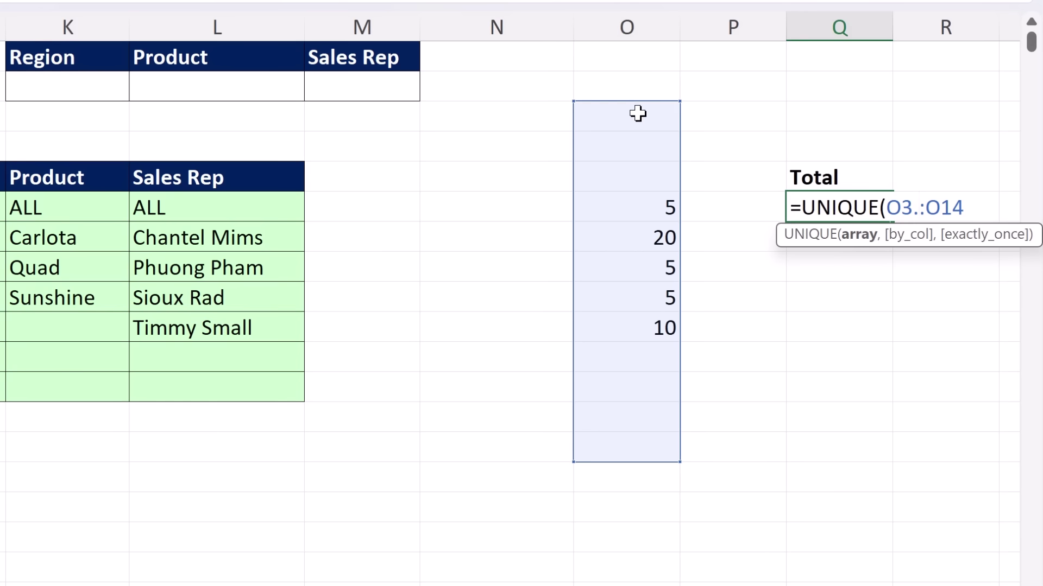
Finish and enter the formula as =UNIQUE(O3.:.O14)
{"action": "double_click", "coordinate": [934, 204]}
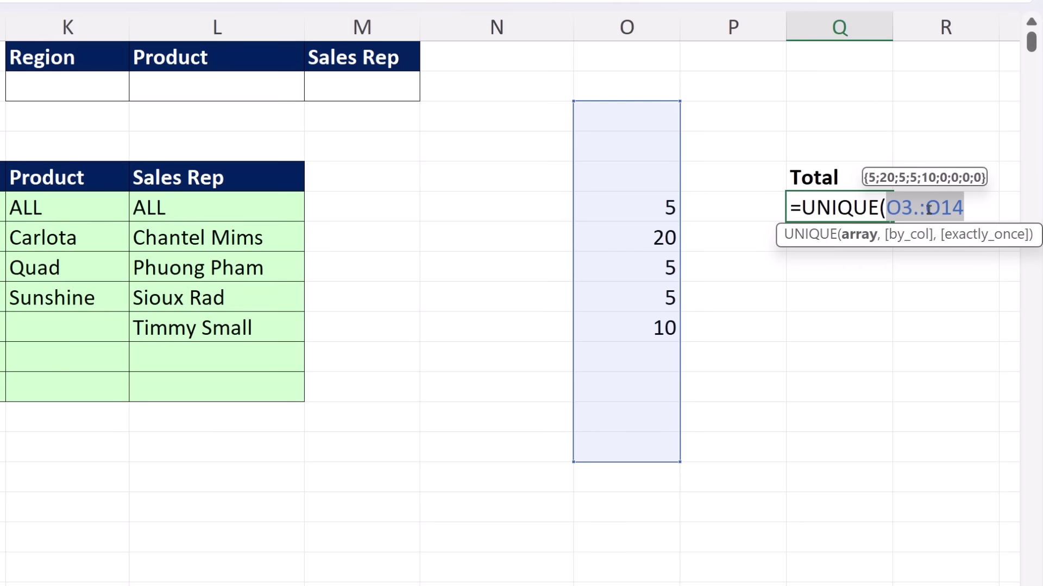
{"action": "left_click", "coordinate": [926, 210]}
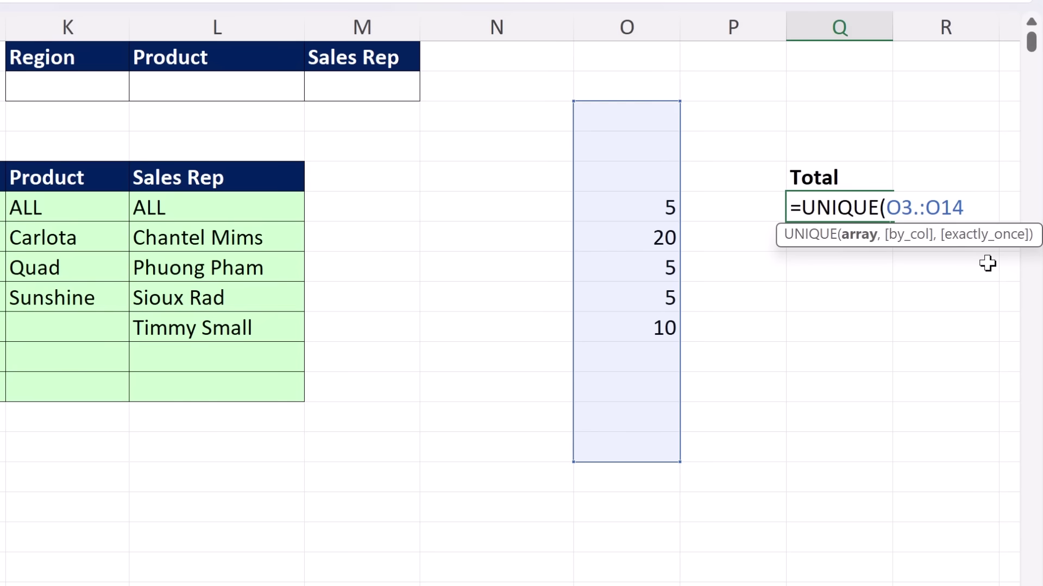
{"action": "type", "text": "."}
{"action": "left_click", "coordinate": [866, 237]}
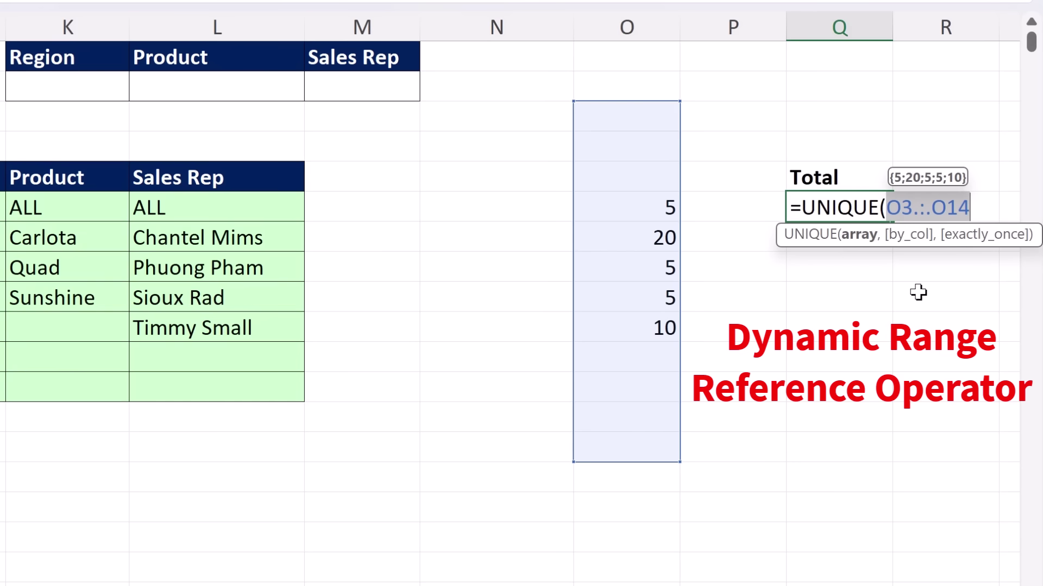
{"action": "left_click", "coordinate": [975, 215]}
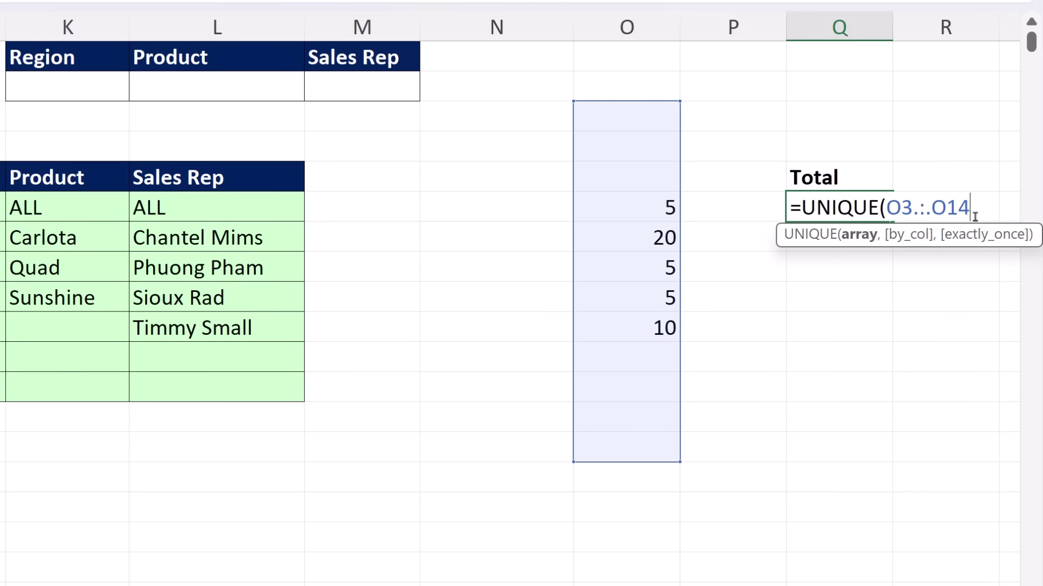
{"action": "key", "text": "Return"}
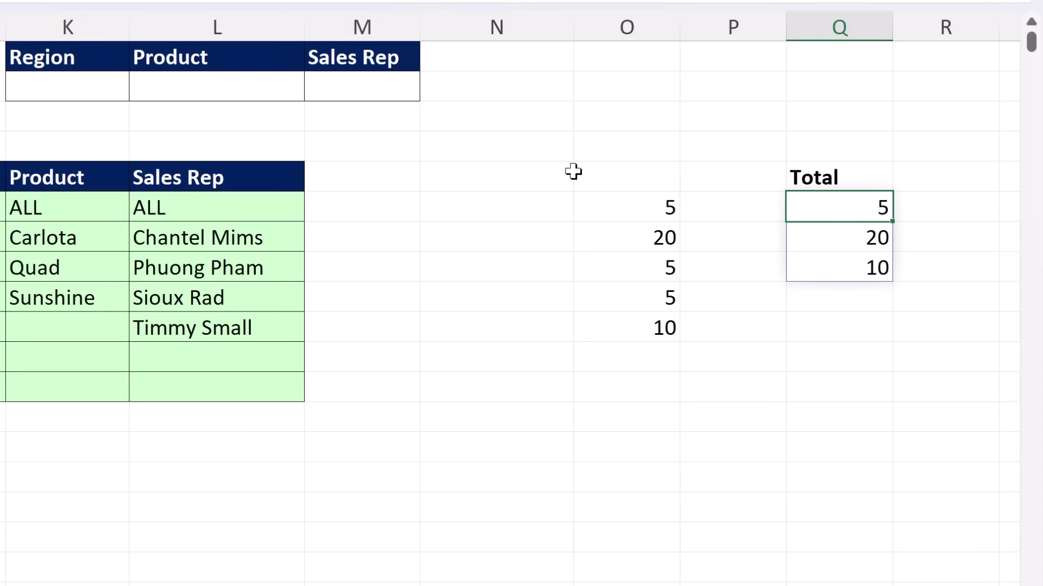
Enter 25 in O2 and 30 in O8 so the spilled list grows
{"action": "left_click", "coordinate": [630, 182]}
{"action": "key", "text": "Return"}
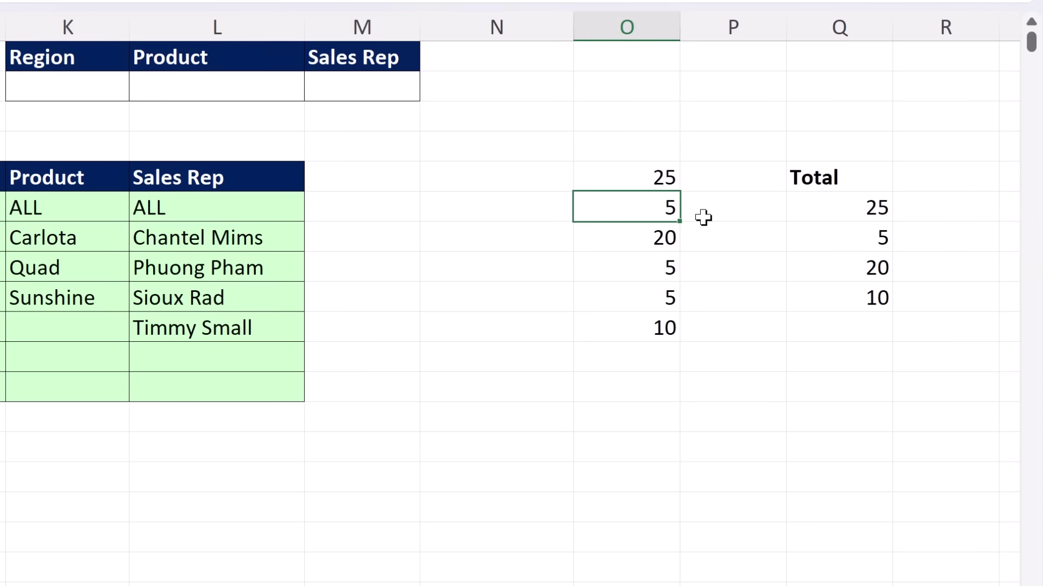
{"action": "left_click", "coordinate": [676, 359]}
{"action": "type", "text": "30"}
{"action": "key", "text": "Return"}
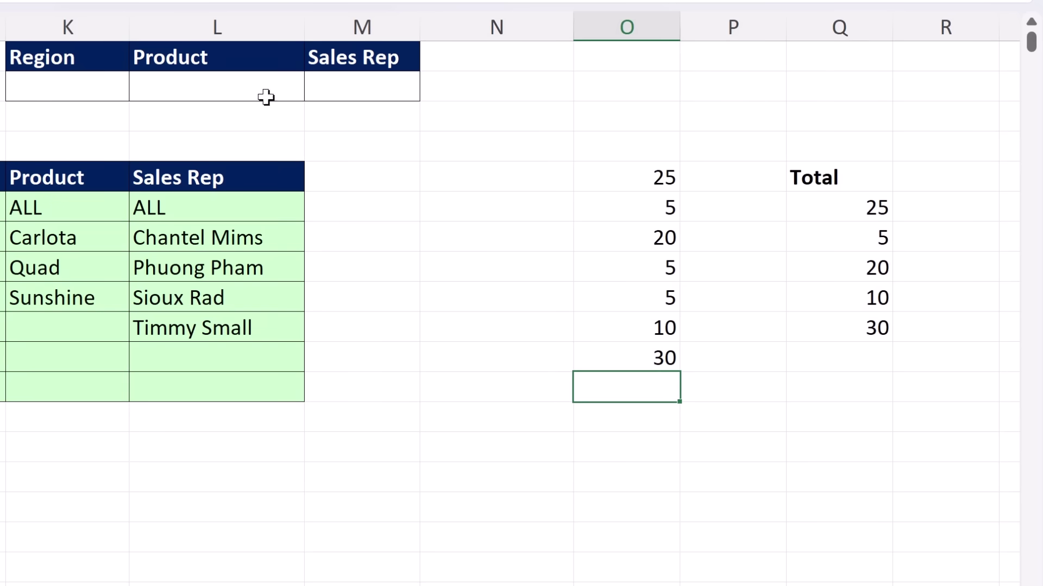
{"action": "left_click", "coordinate": [47, 82]}
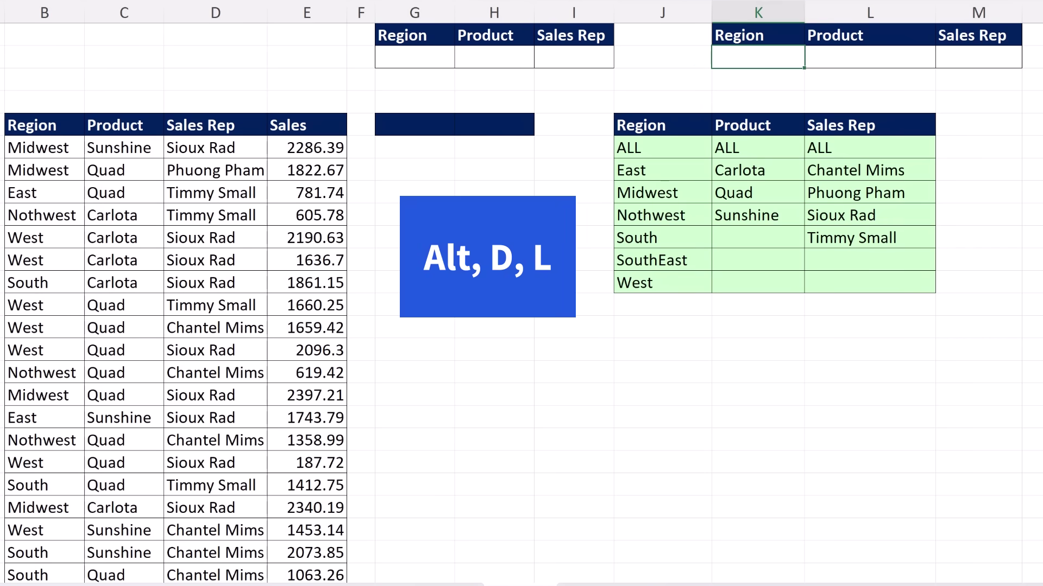
Start a List validation rule for K2 with source J6:J12
{"action": "key", "text": "alt+d"}
{"action": "key", "text": "l"}
{"action": "key", "text": "Tab"}
{"action": "key", "text": "l"}
{"action": "key", "text": "Tab"}
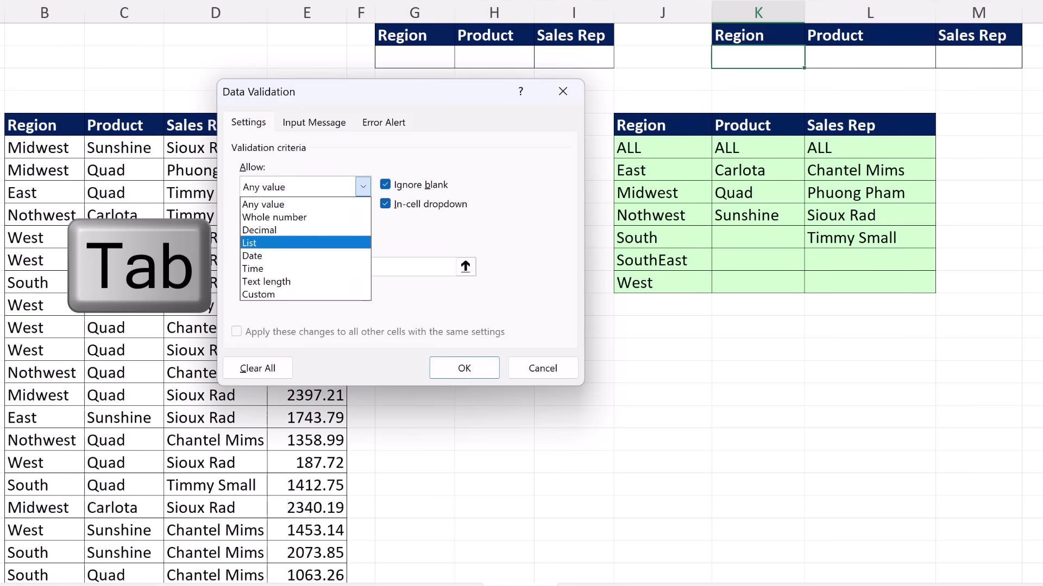
{"action": "left_click_drag", "start_coordinate": [652, 149], "coordinate": [667, 283]}
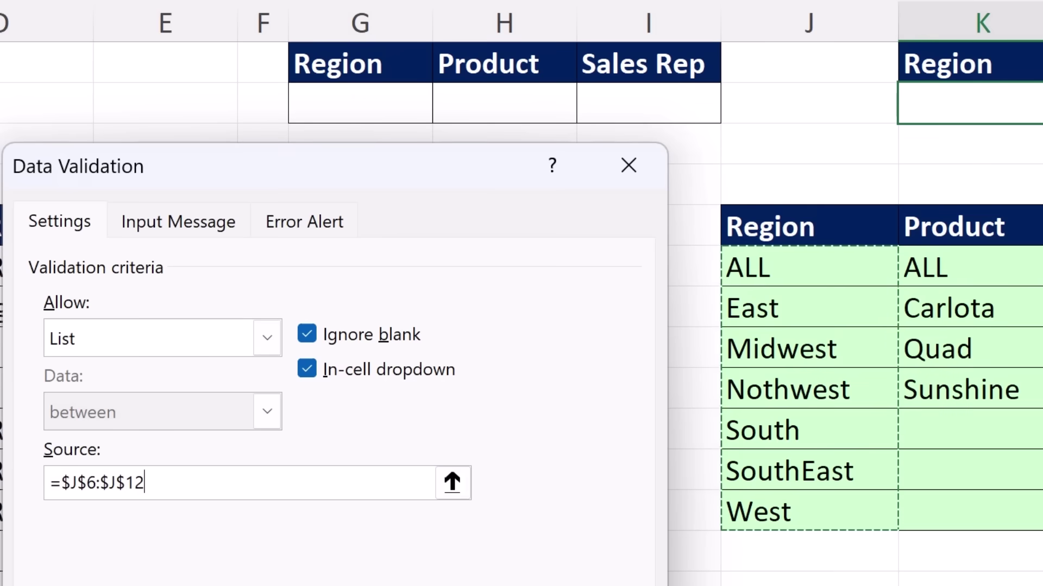
Make the source references relative and trim-range, giving =J6:.J12
{"action": "key", "text": "F4"}
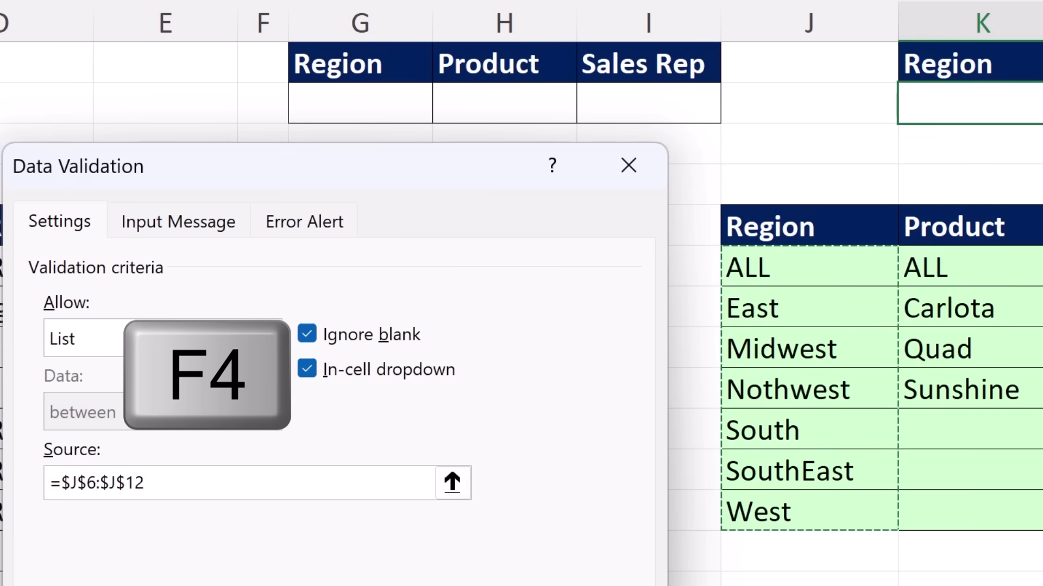
{"action": "key", "text": "F4"}
{"action": "key", "text": "F4"}
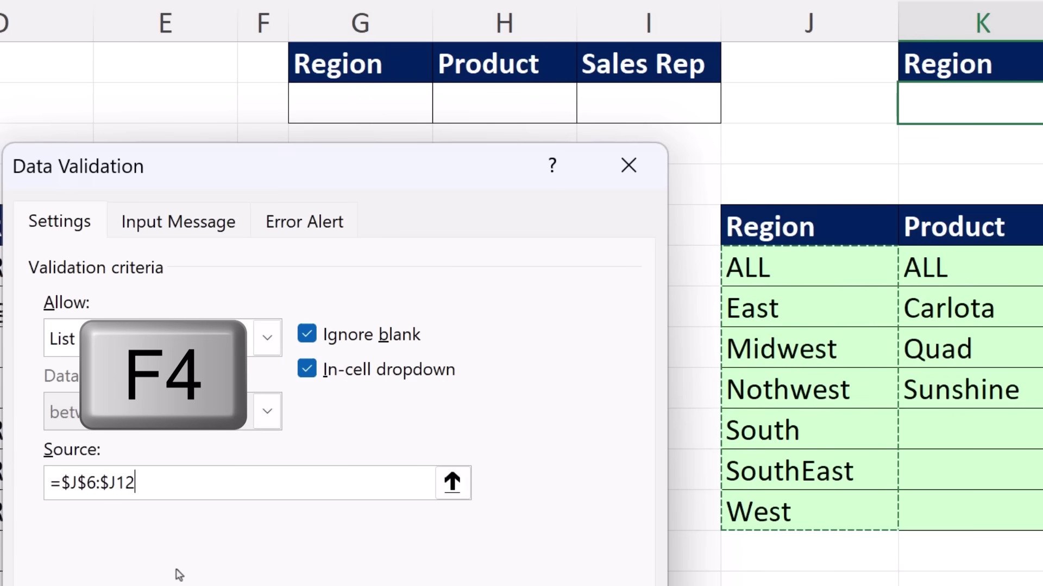
{"action": "key", "text": "F4"}
{"action": "left_click", "coordinate": [81, 483]}
{"action": "key", "text": "F4"}
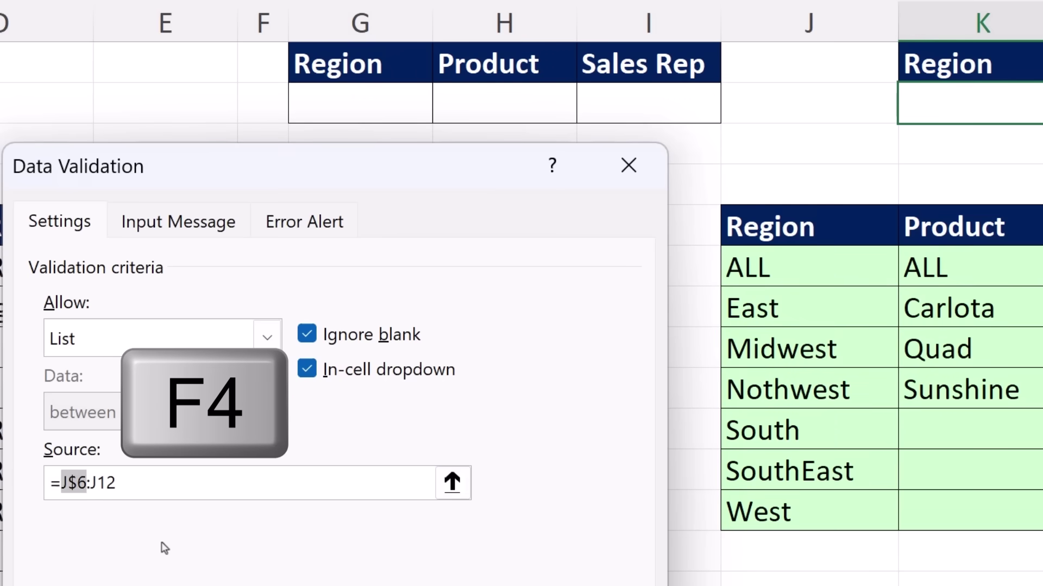
{"action": "key", "text": "F4"}
{"action": "key", "text": "F4"}
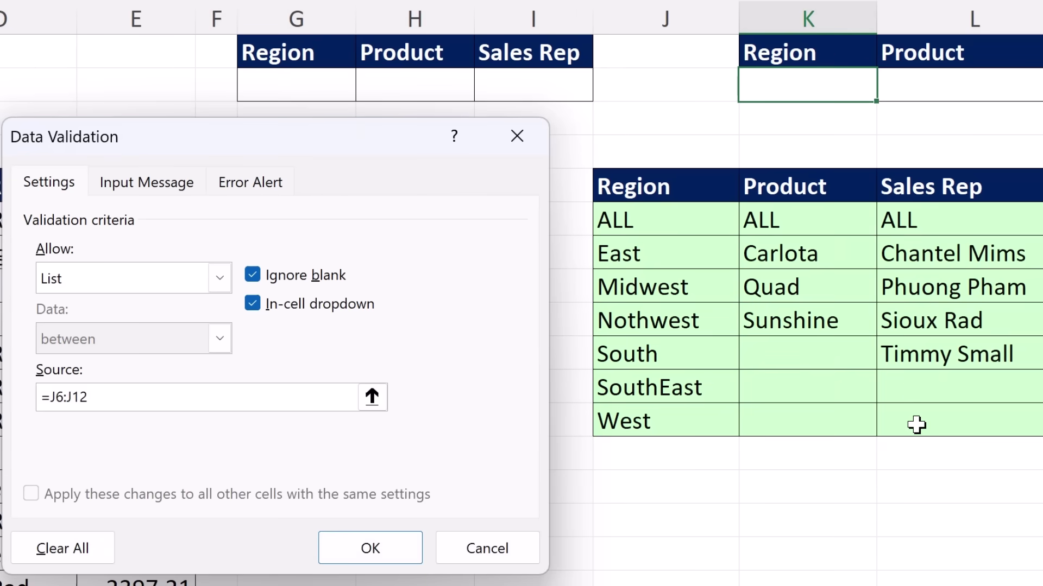
{"action": "type", "text": "."}
Apply the rule to K2 and copy it across to L2 and M2
{"action": "left_click", "coordinate": [384, 550]}
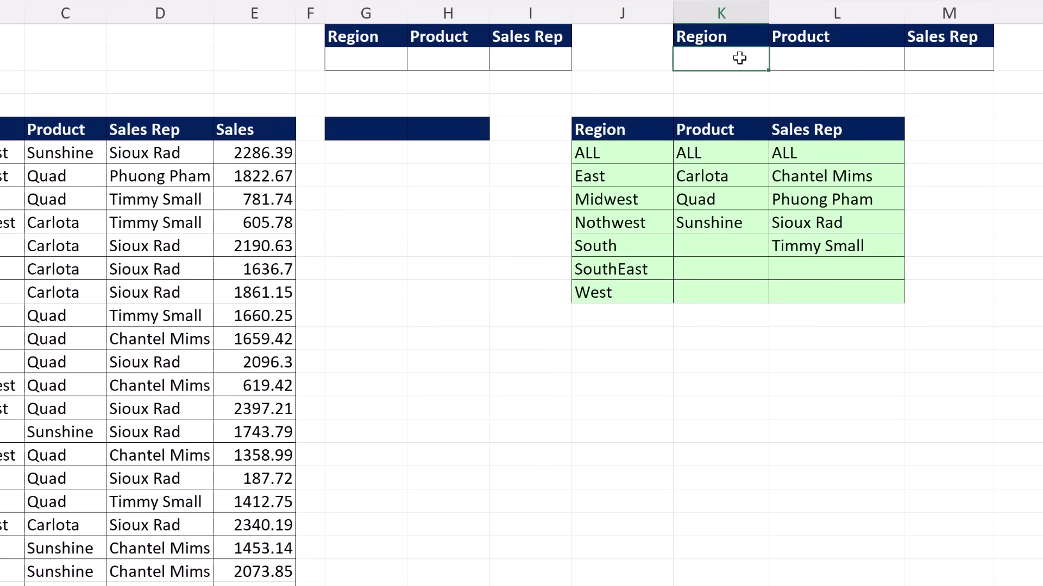
{"action": "left_click_drag", "start_coordinate": [767, 70], "coordinate": [982, 70]}
{"action": "left_click", "coordinate": [721, 65]}
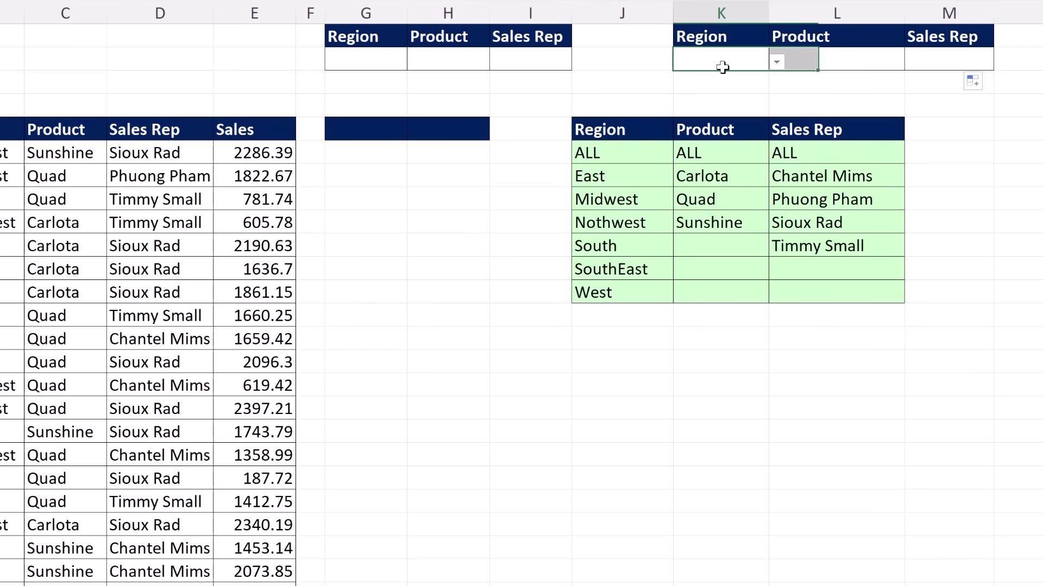
Check the Region, Product and Sales Rep dropdown lists in K2, L2 and M2
{"action": "left_click", "coordinate": [776, 64]}
{"action": "left_click", "coordinate": [777, 64]}
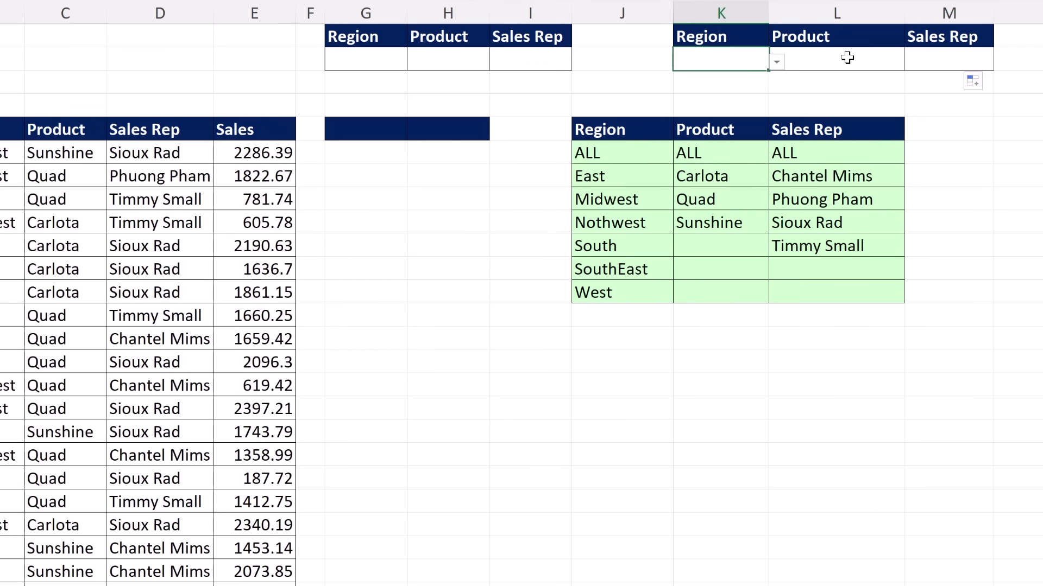
{"action": "left_click", "coordinate": [842, 59]}
{"action": "left_click", "coordinate": [913, 63]}
{"action": "left_click", "coordinate": [914, 62]}
{"action": "left_click", "coordinate": [979, 65]}
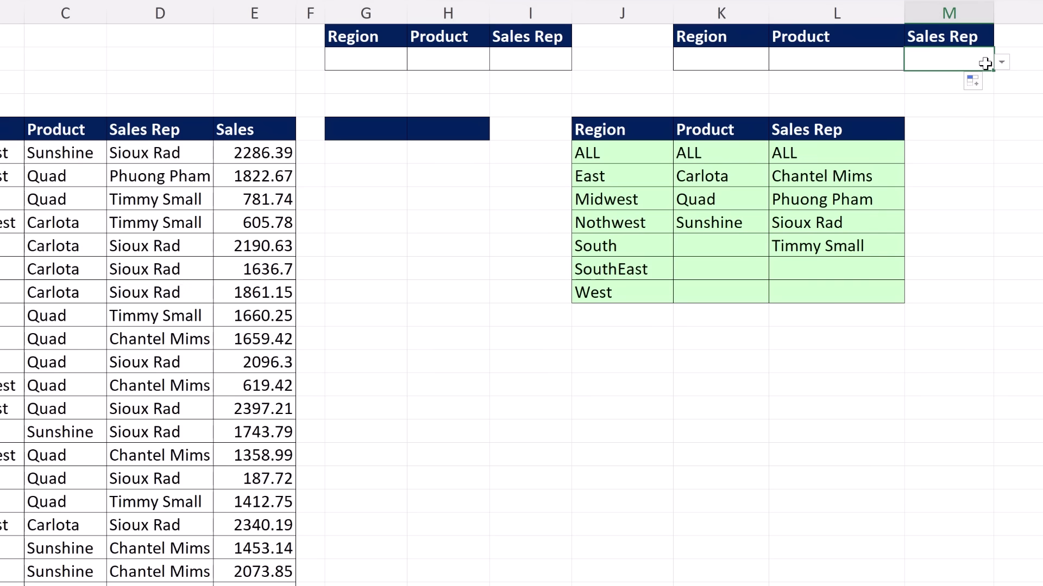
{"action": "left_click", "coordinate": [1002, 63]}
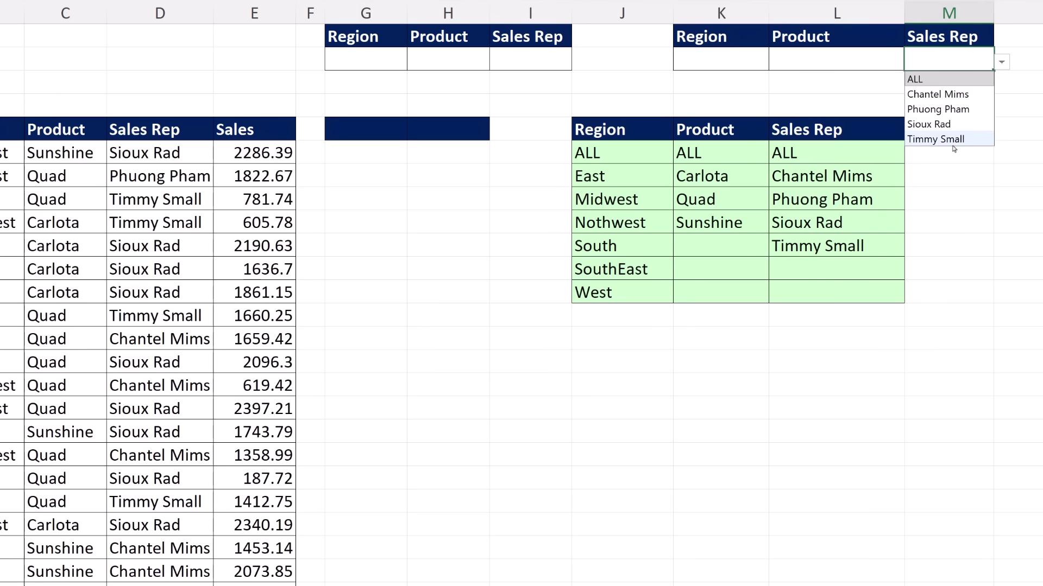
{"action": "key", "text": "Escape"}
Change a Sales Rep entry to dd and confirm the M2 and I2 dropdowns include it
{"action": "left_click", "coordinate": [155, 213]}
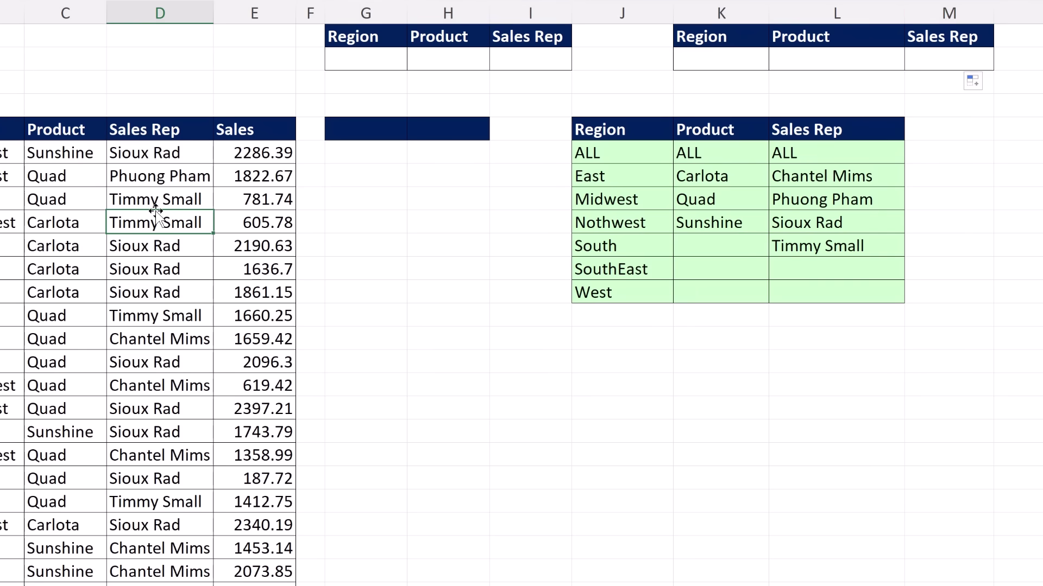
{"action": "type", "text": "dd"}
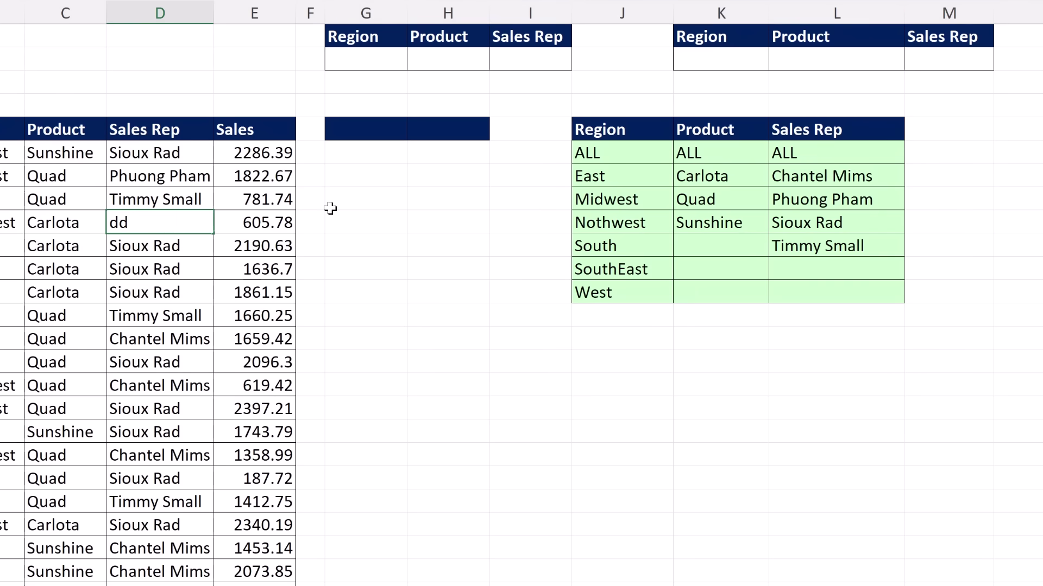
{"action": "key", "text": "Return"}
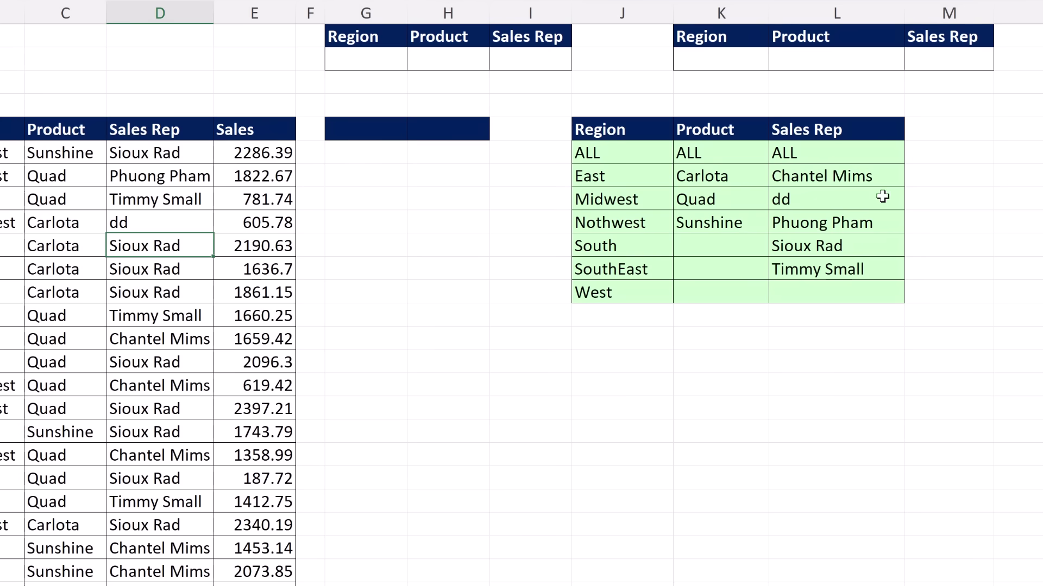
{"action": "left_click", "coordinate": [944, 61]}
{"action": "left_click", "coordinate": [1001, 62]}
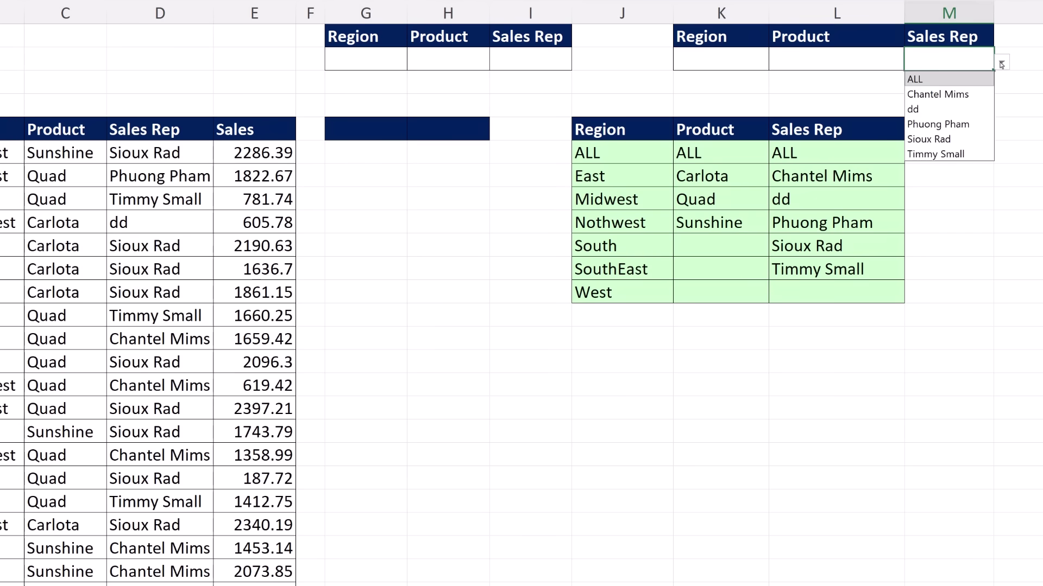
{"action": "left_click", "coordinate": [530, 59]}
{"action": "left_click", "coordinate": [580, 62]}
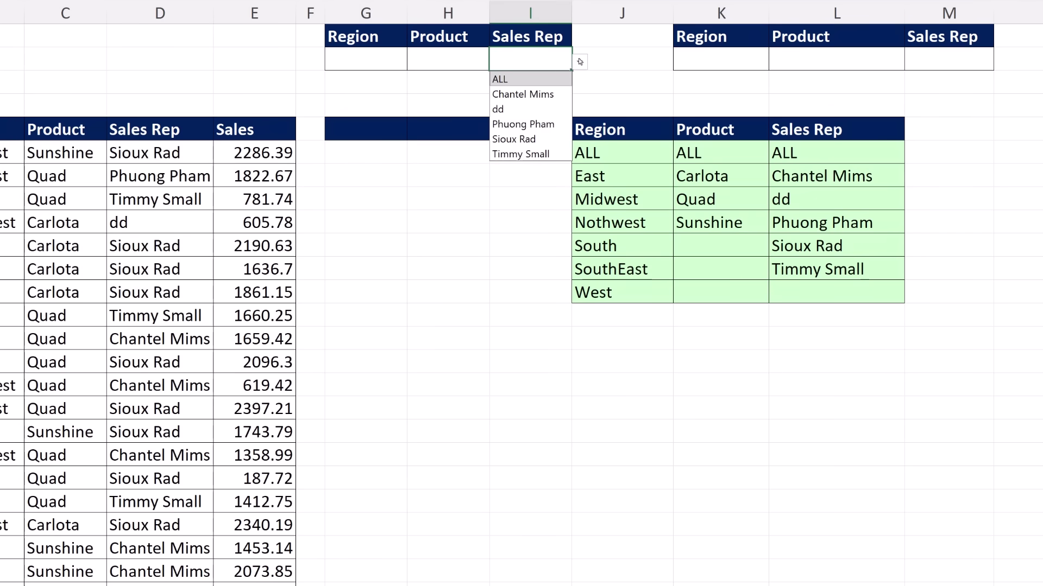
{"action": "key", "text": "Escape"}
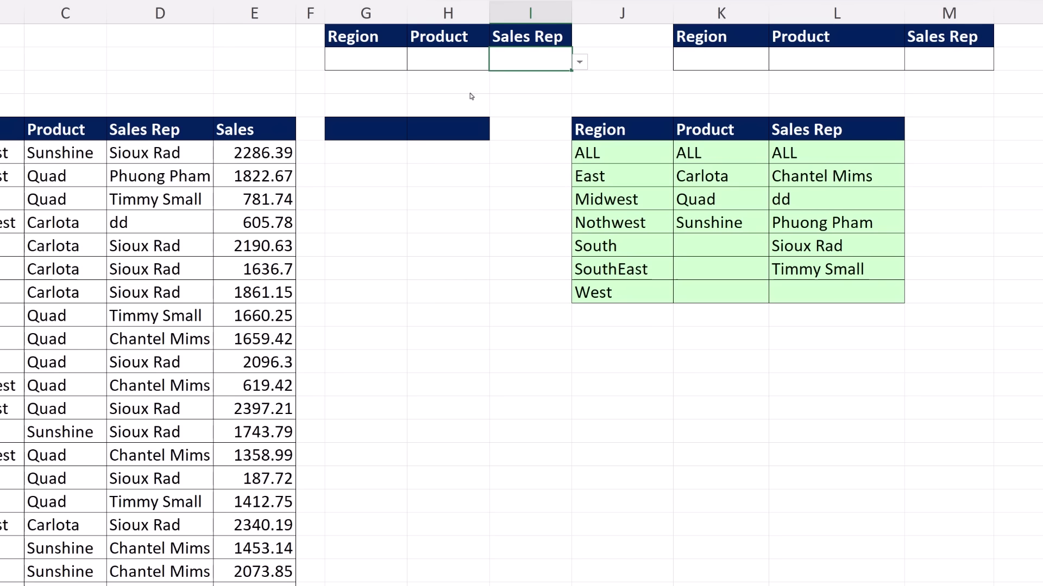
Review the data validation settings of G2 and then K2
{"action": "left_click", "coordinate": [361, 61]}
{"action": "key", "text": "alt+a"}
{"action": "key", "text": "v"}
{"action": "key", "text": "v"}
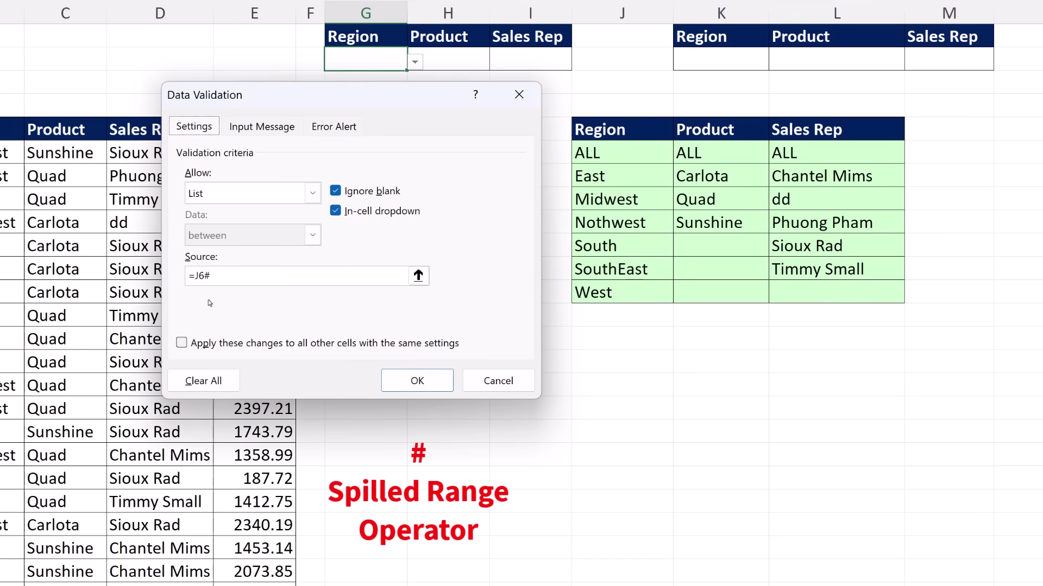
{"action": "key", "text": "Escape"}
{"action": "left_click", "coordinate": [750, 61]}
{"action": "key", "text": "alt+a"}
{"action": "key", "text": "v"}
{"action": "key", "text": "v"}
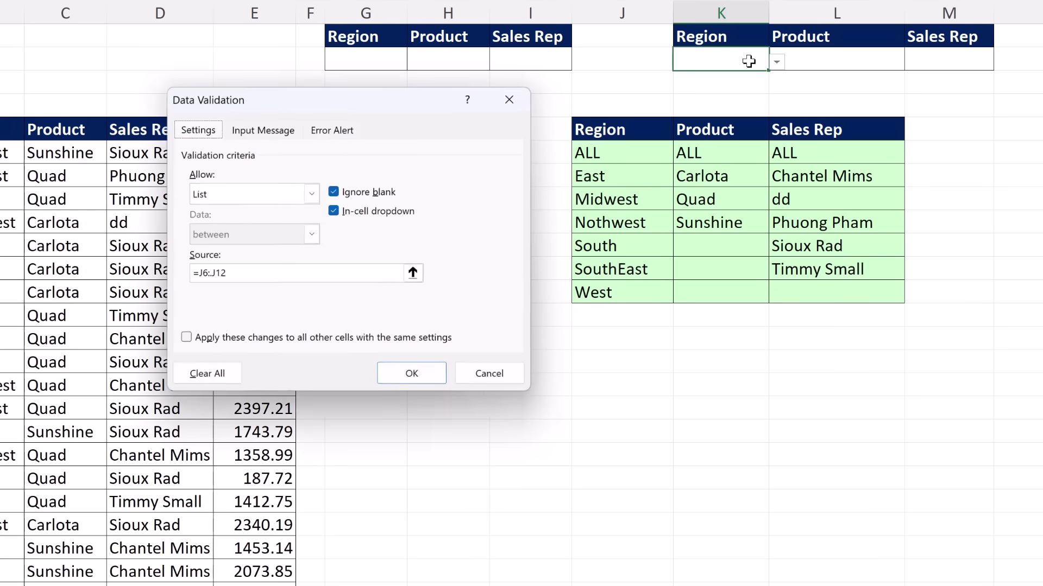